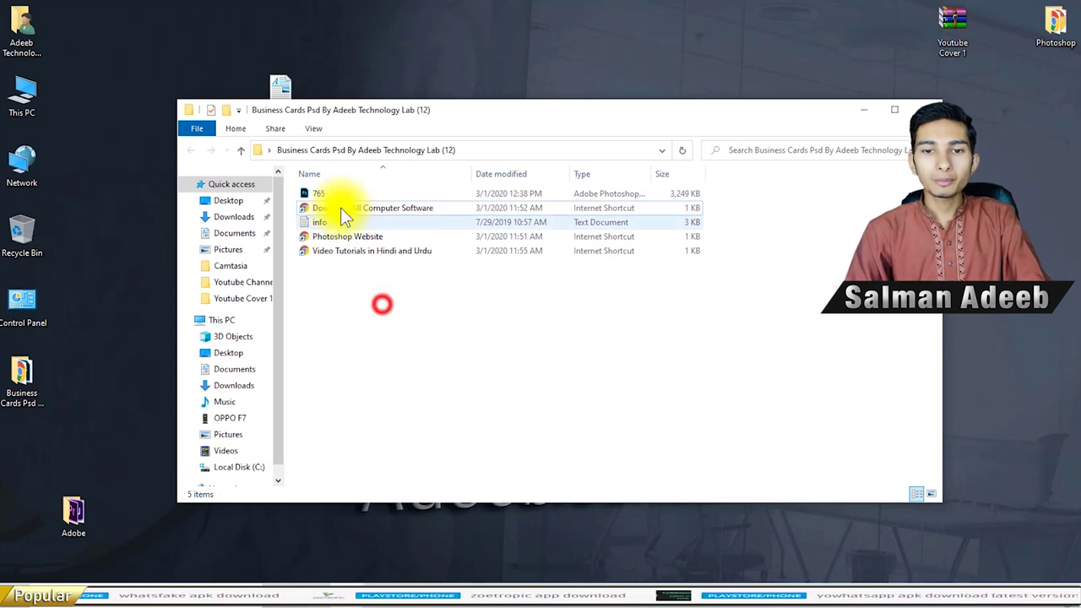
Step: Switch the business card folder to Large icons and open 765.psd in Photoshop
left_click(329, 193)
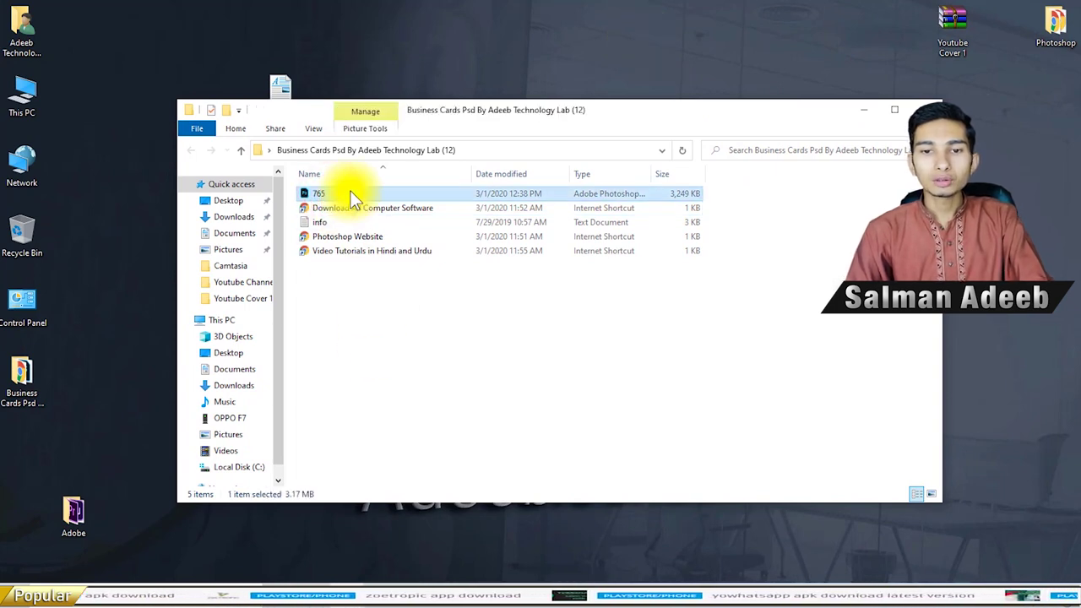
scroll(567, 388, "up", 3)
scroll(566, 388, "up", 1)
left_click(429, 361)
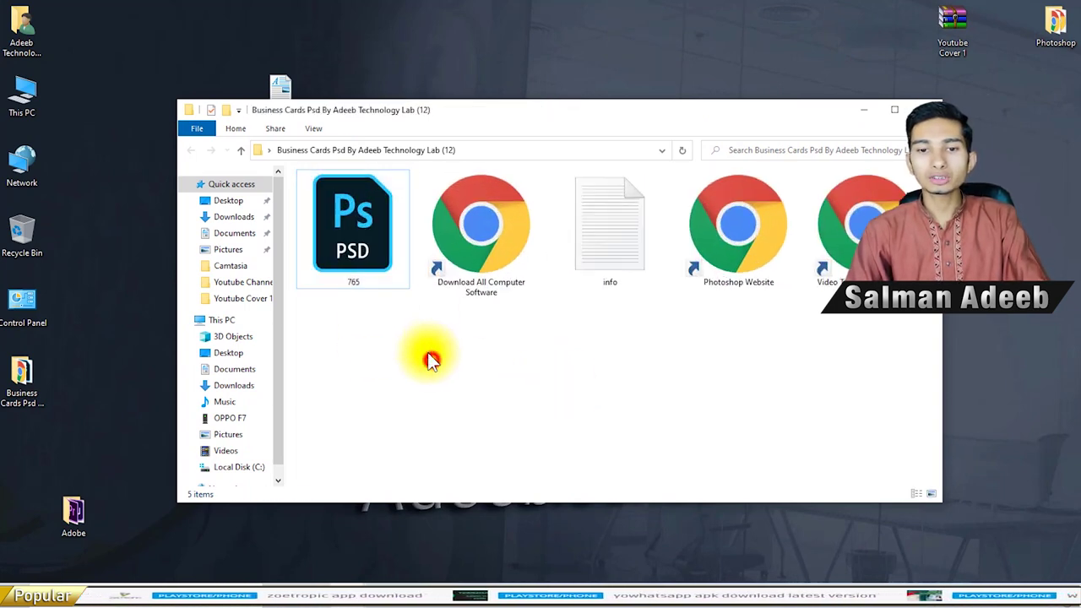
left_click_drag(363, 240, 435, 340)
left_click(380, 259)
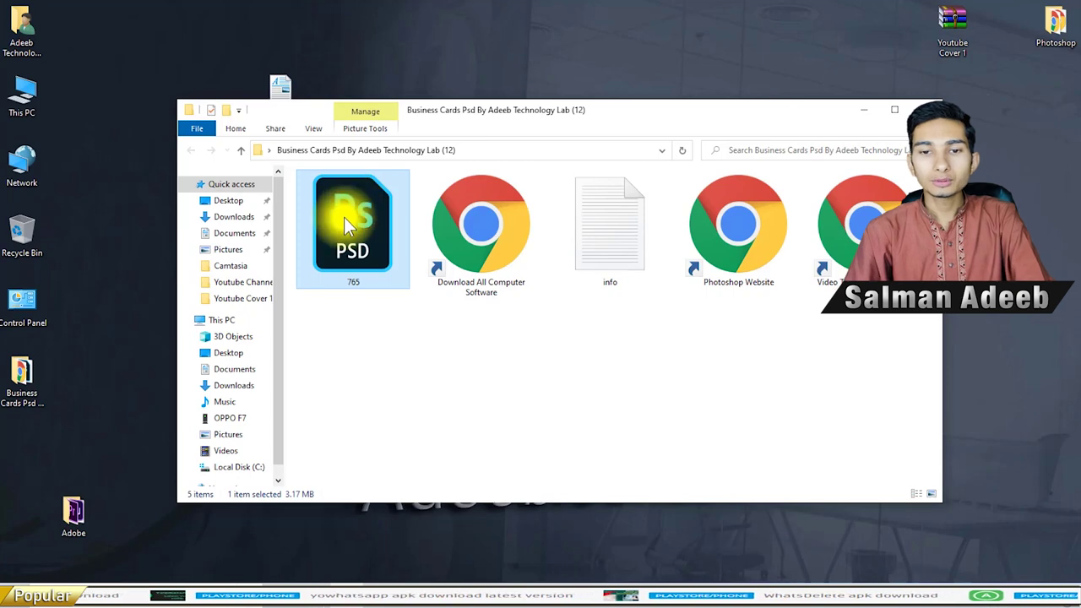
double_click(380, 222)
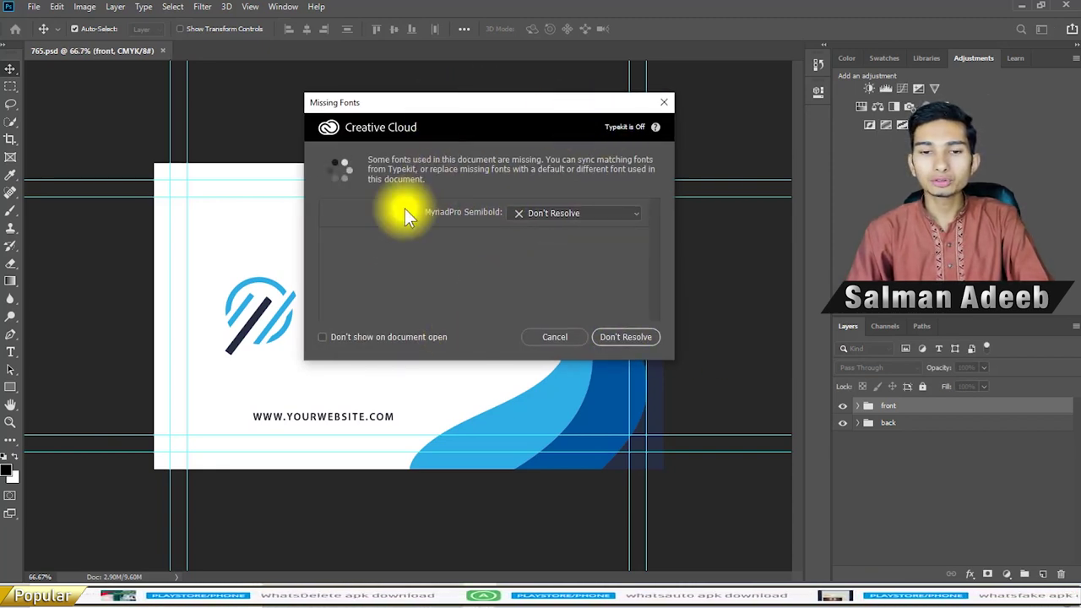
Step: Leave the missing MyriadPro Semibold font unresolved and dismiss the Missing Fonts dialog
left_click(607, 215)
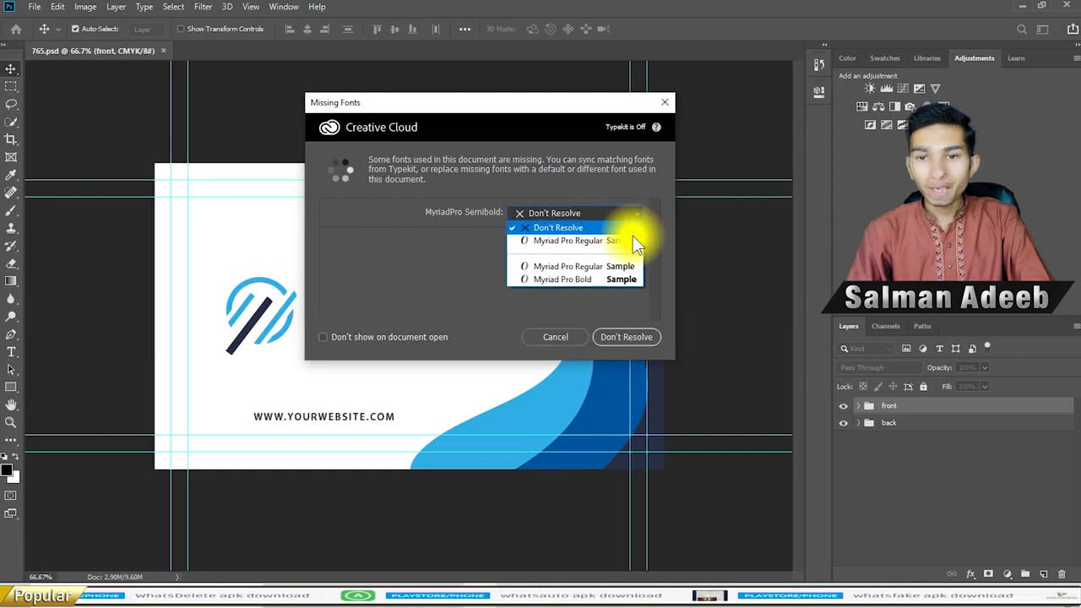
left_click(421, 215)
left_click(634, 339)
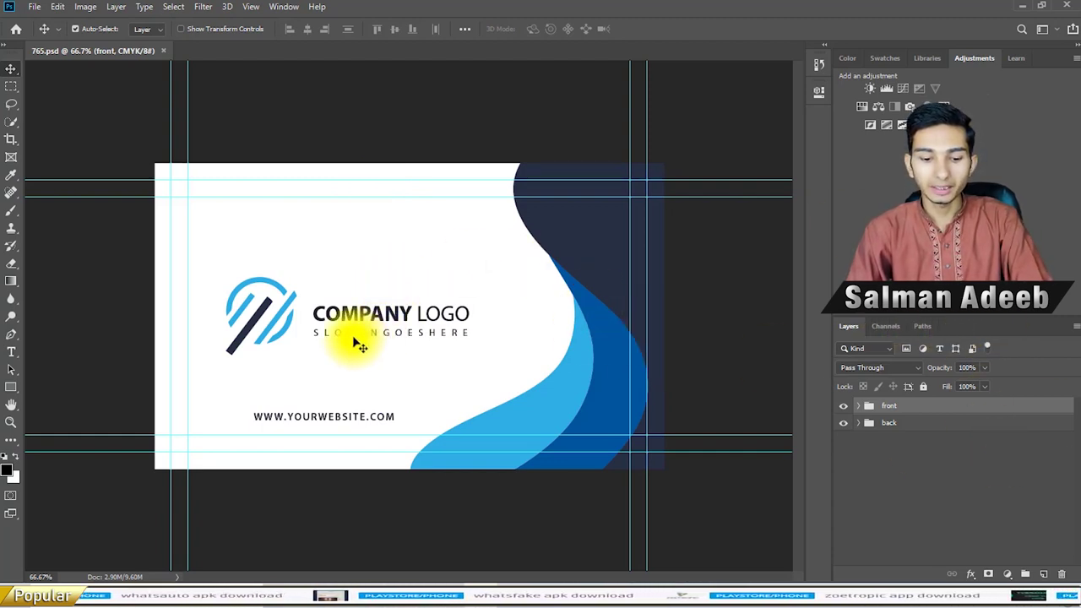
Step: Replace the COMPANY LOGO text with the pasted name 'Adeeb Technology Lab', capitalizing Lab
scroll(354, 342, "up", 3)
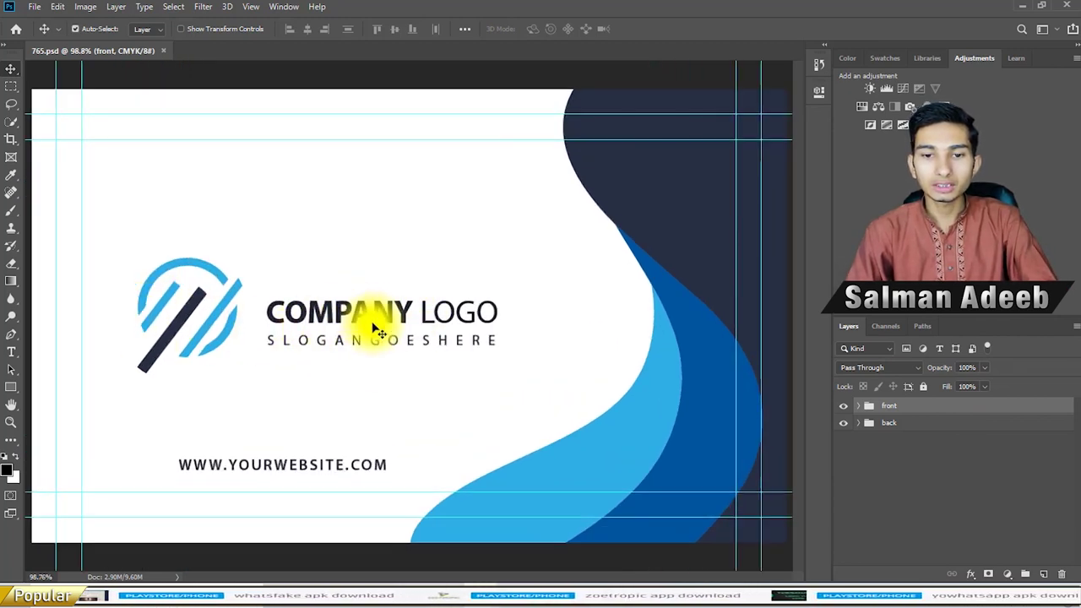
left_click(844, 407)
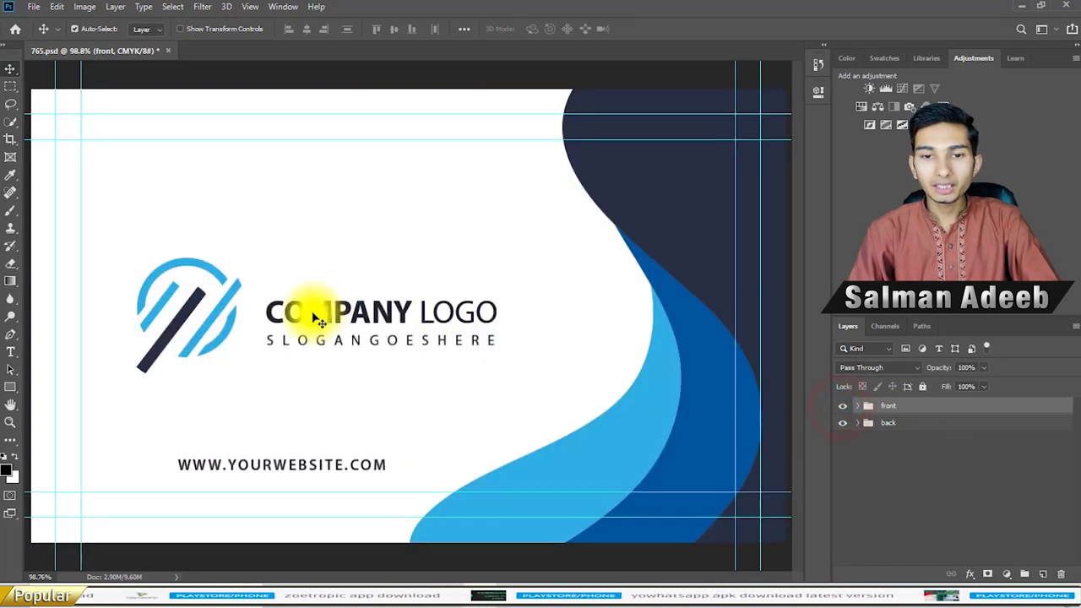
double_click(314, 316)
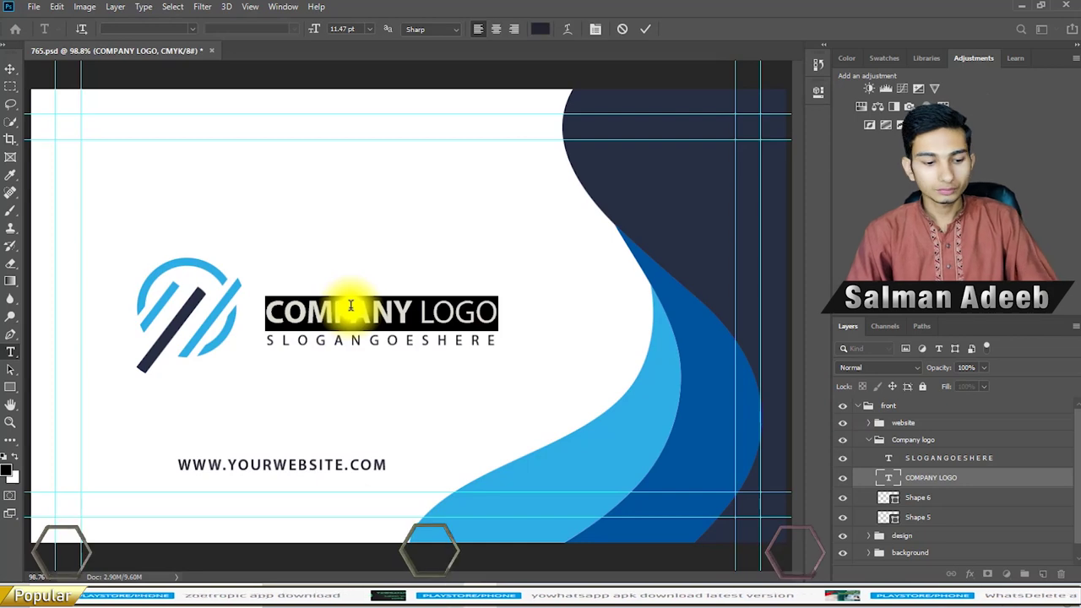
key("alt+Tab")
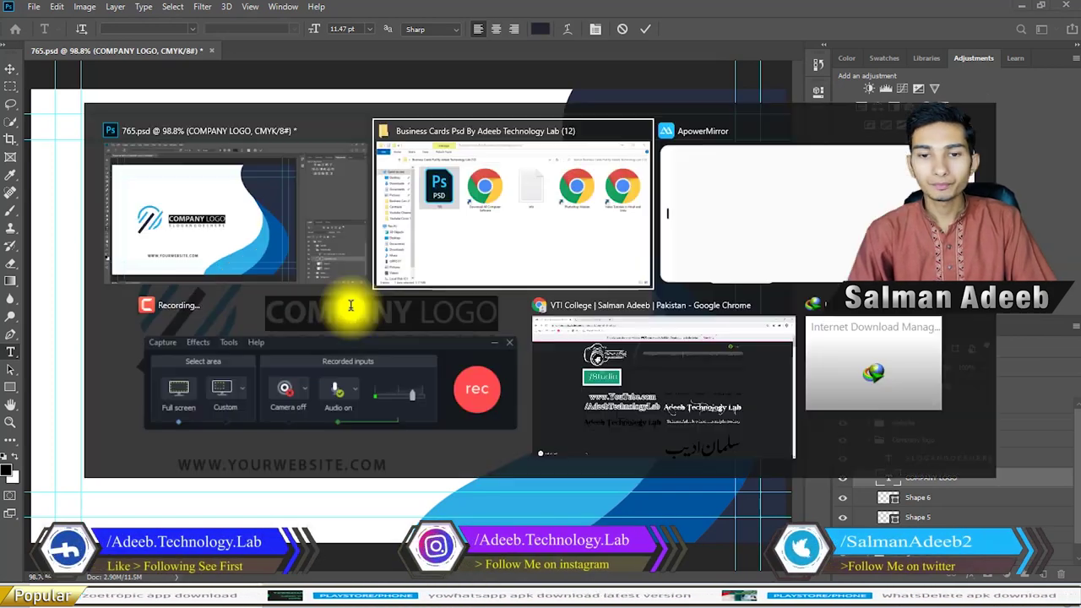
key("alt+Tab")
key("alt+Tab")
type("Adeeb technology lab")
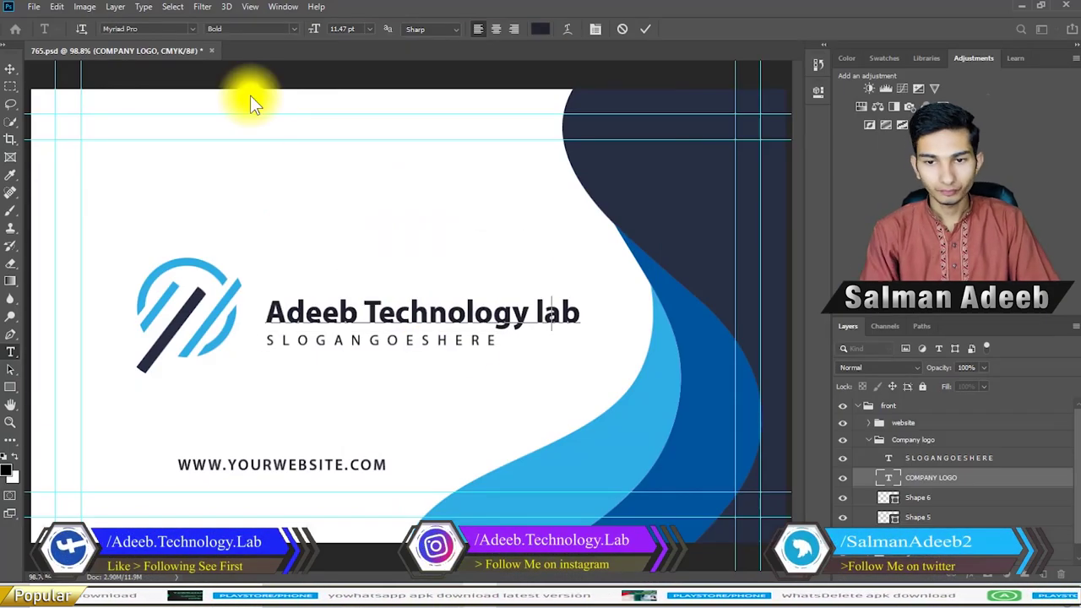
key("BackSpace")
key("BackSpace")
key("BackSpace")
type("Lab")
Step: Set the word 'Lab' to Myriad Pro Regular and commit the title edit
key("ctrl+shift+Left")
left_click(817, 90)
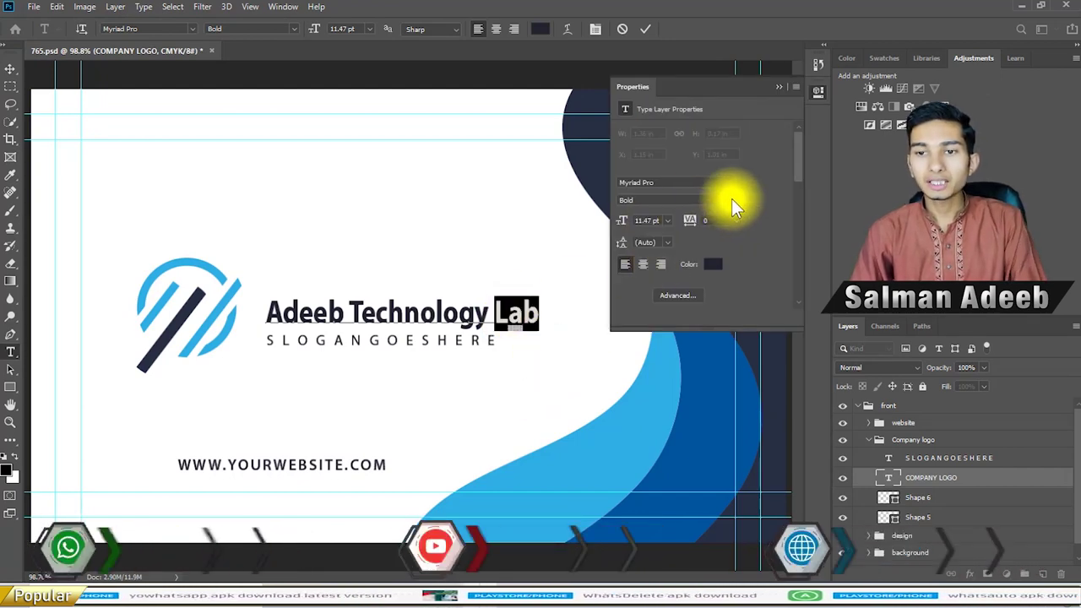
left_click(724, 200)
left_click(688, 214)
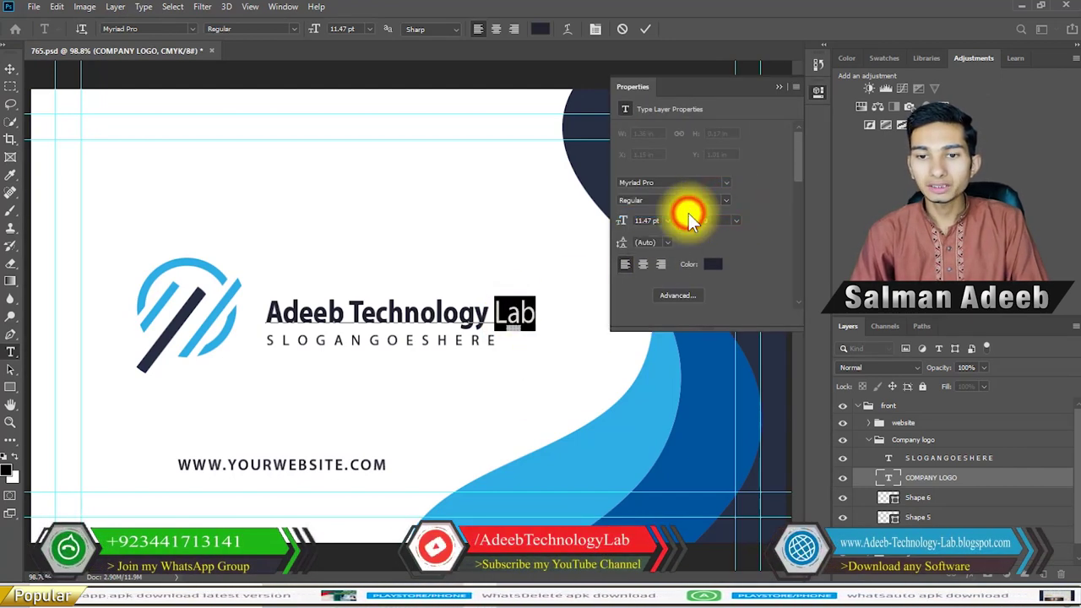
left_click(780, 86)
key("ctrl+Return")
key("v")
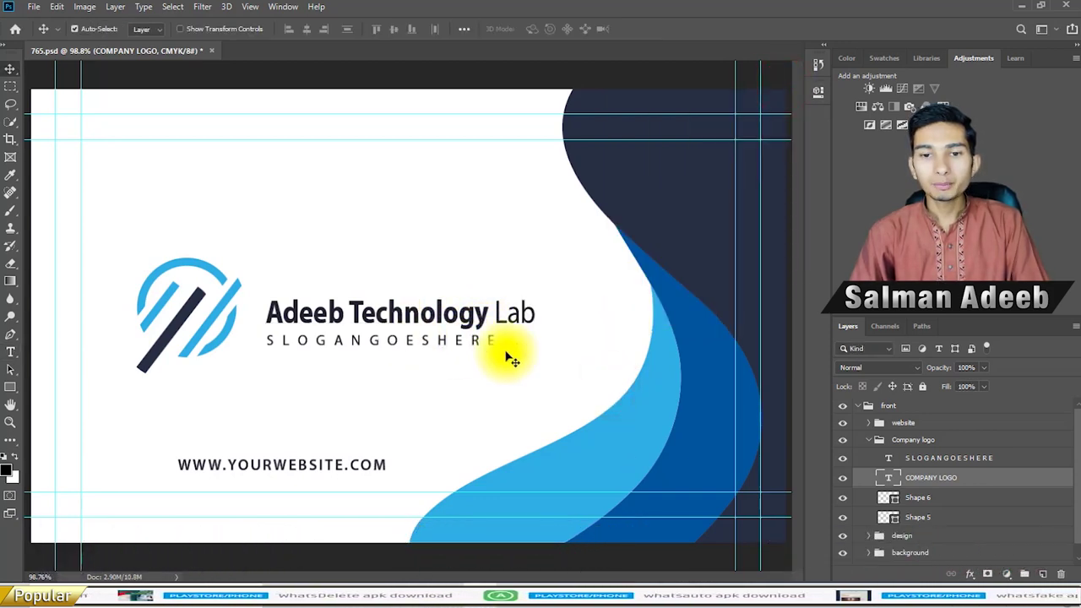
key("alt+Tab")
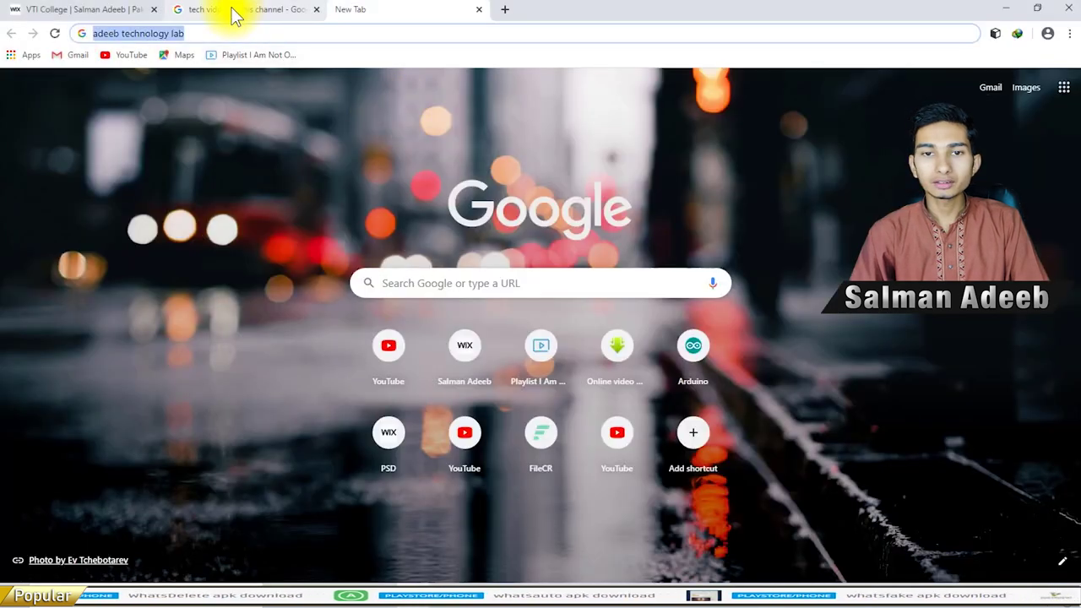
Step: Copy 'Tech Video on this Channel' from Chrome and paste it over the SLOGANGOESHERE slogan
left_click(234, 17)
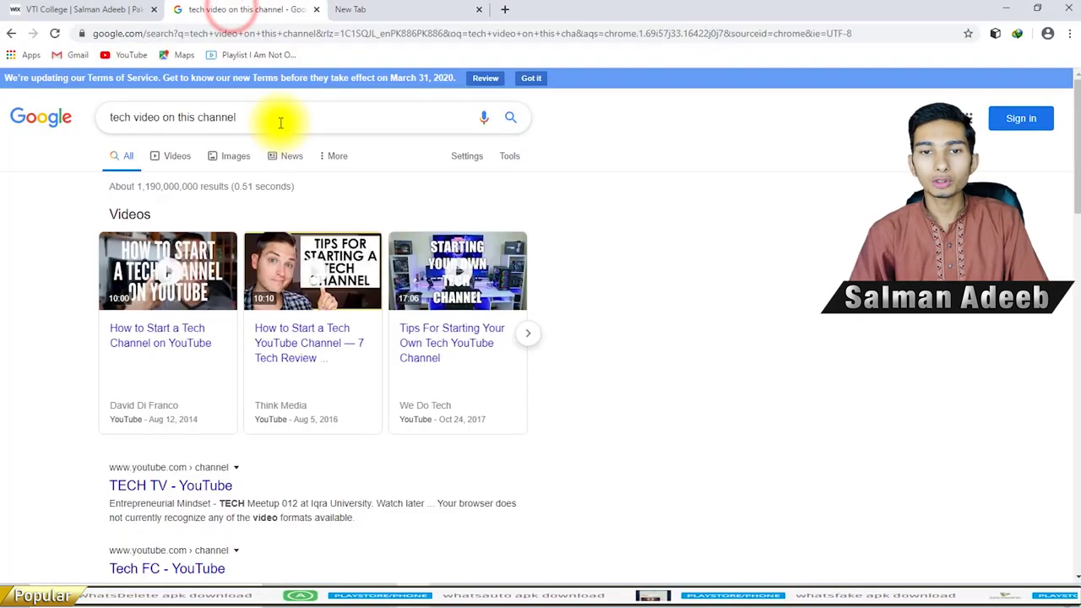
double_click(278, 119)
key("alt+Tab")
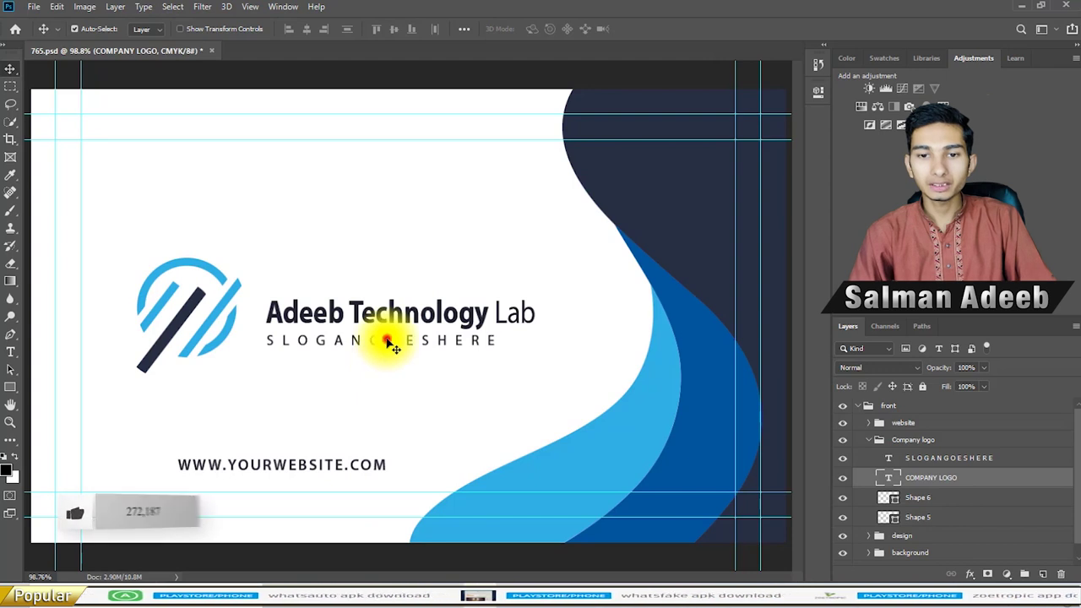
left_click(386, 345)
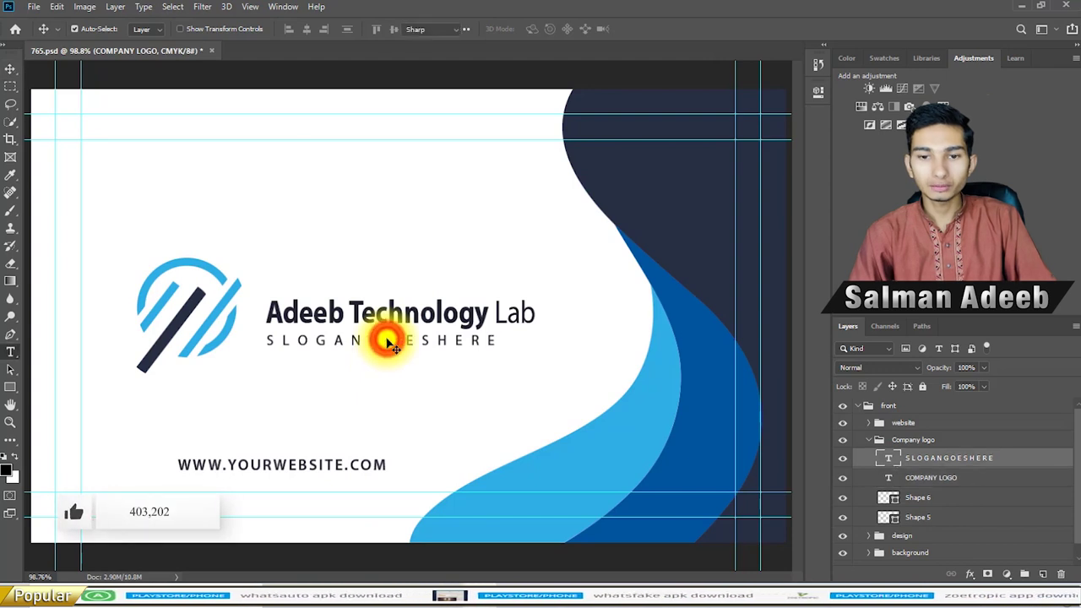
double_click(386, 339)
type("tech video on this channel")
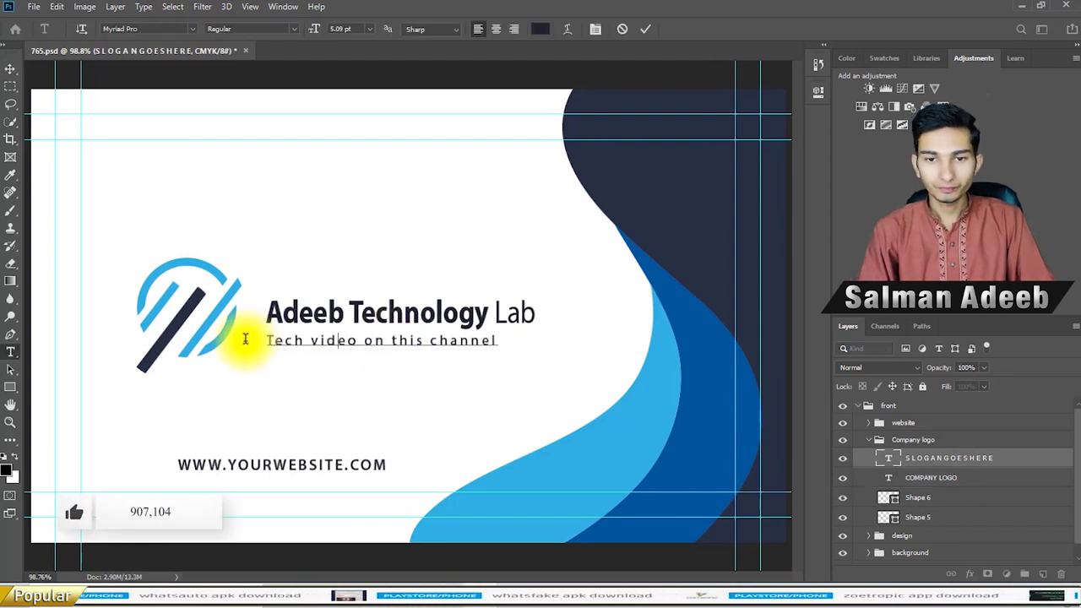
left_click(400, 193)
key("v")
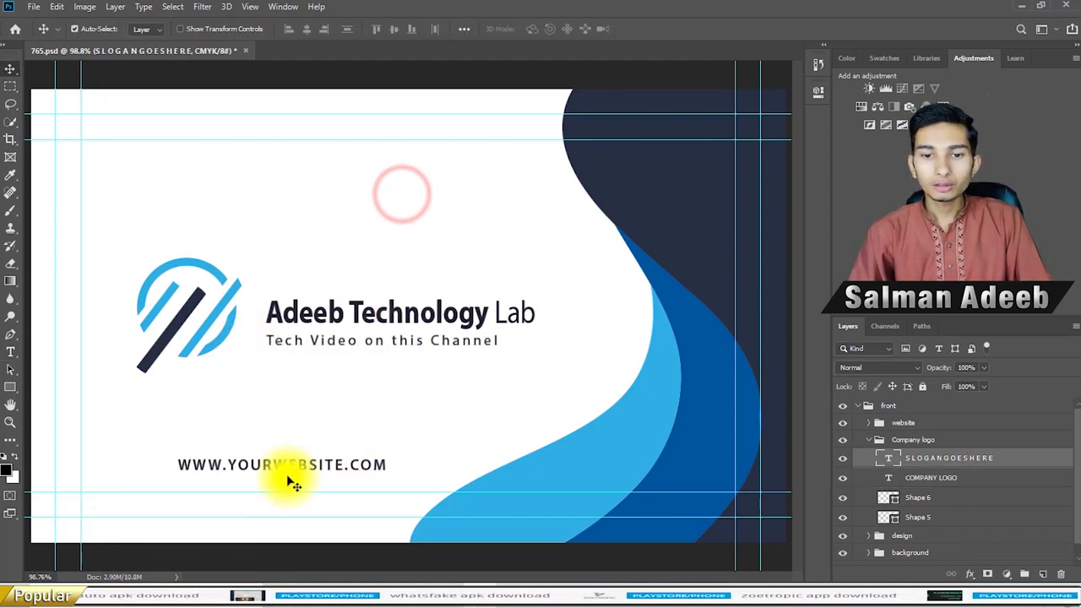
left_click(290, 467)
key("alt+Tab")
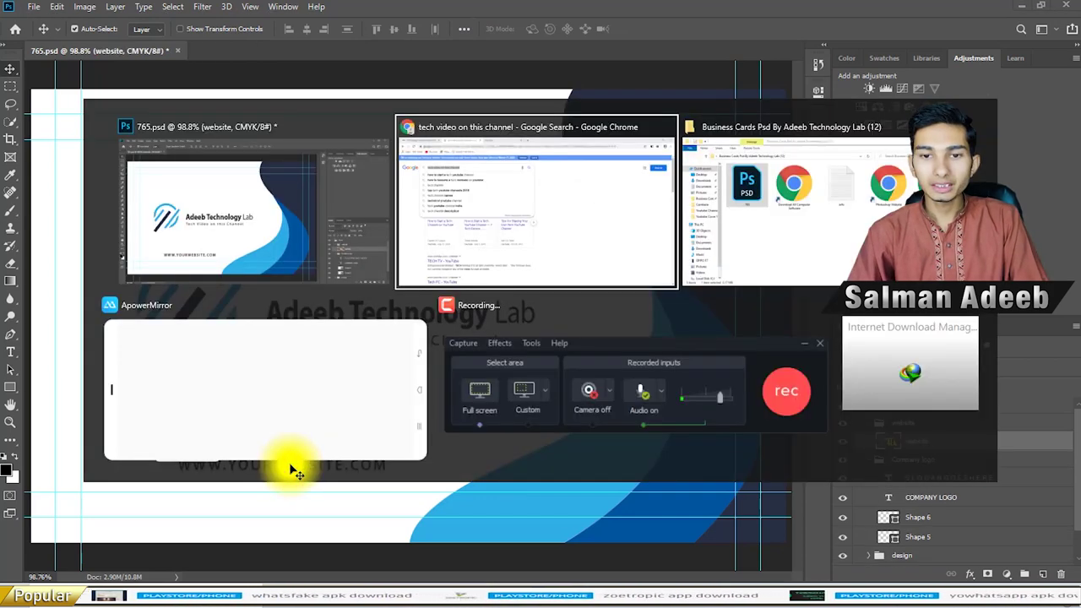
Step: Open the Adeeb Technology Lab blog page and begin editing the website text, accepting font substitution
left_click(409, 278)
type("adee")
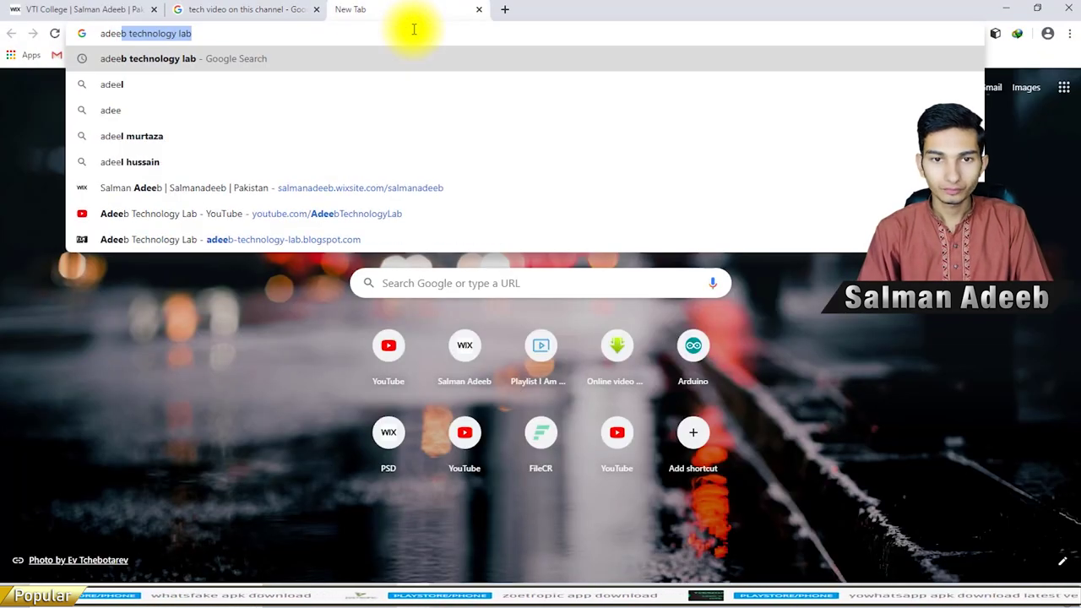
key("Down")
key("Down")
key("Down")
key("Return")
key("alt+Tab")
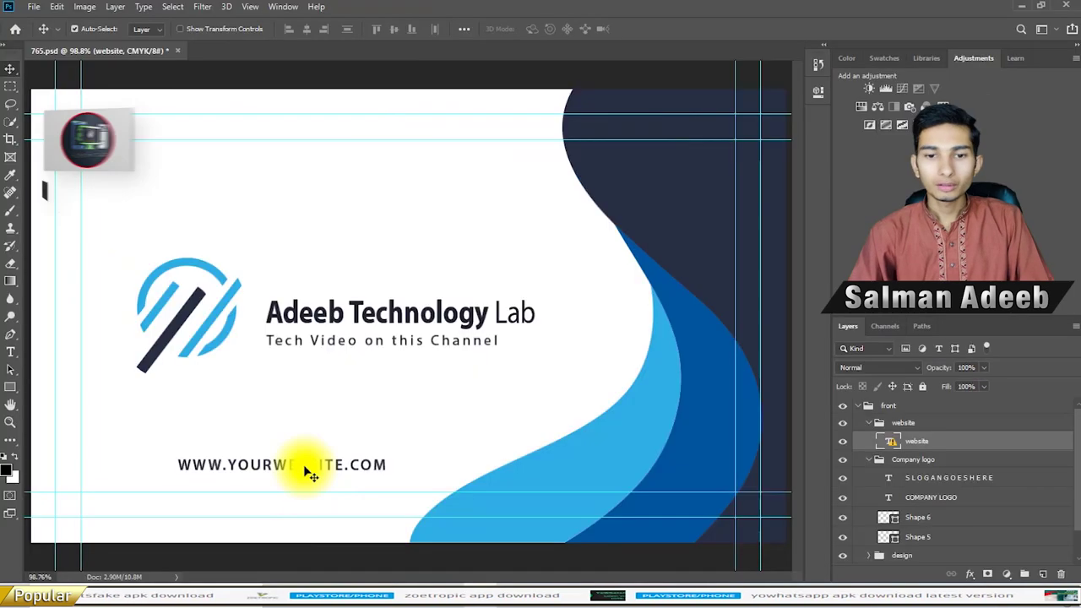
double_click(305, 464)
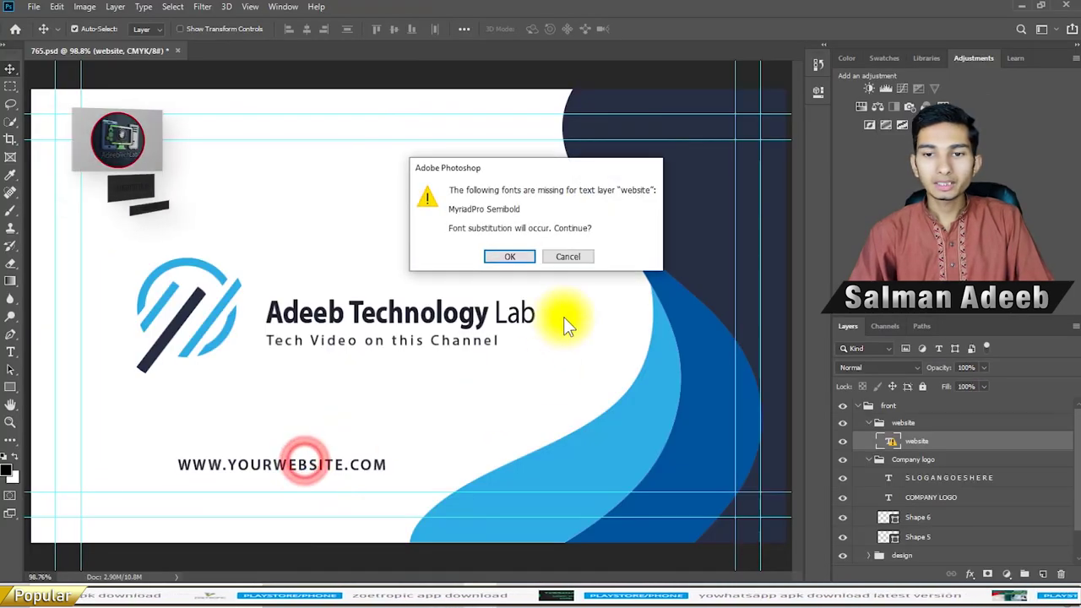
left_click(507, 258)
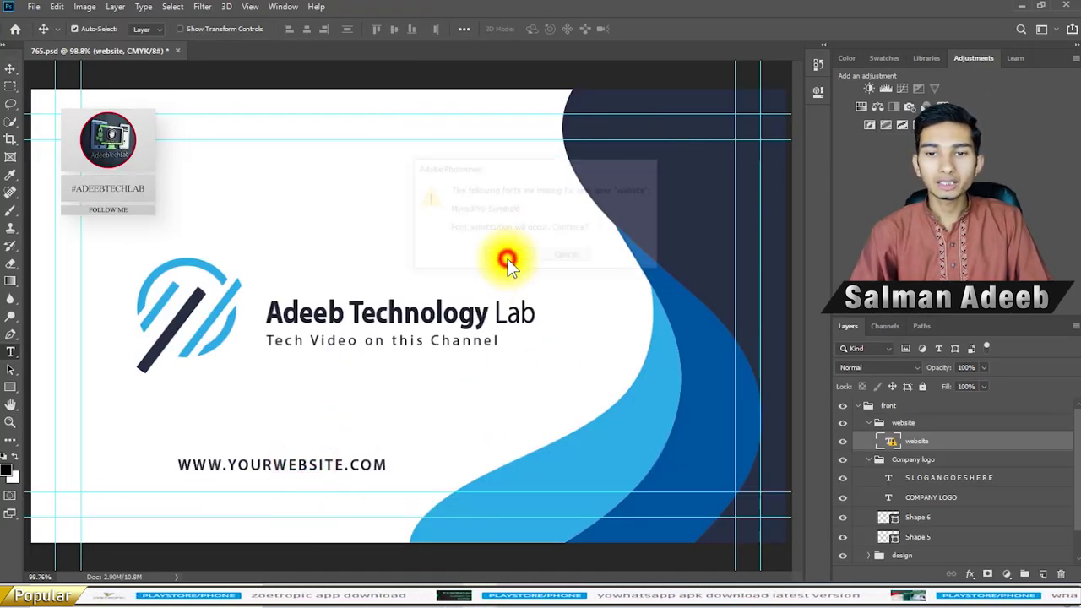
left_click(275, 486)
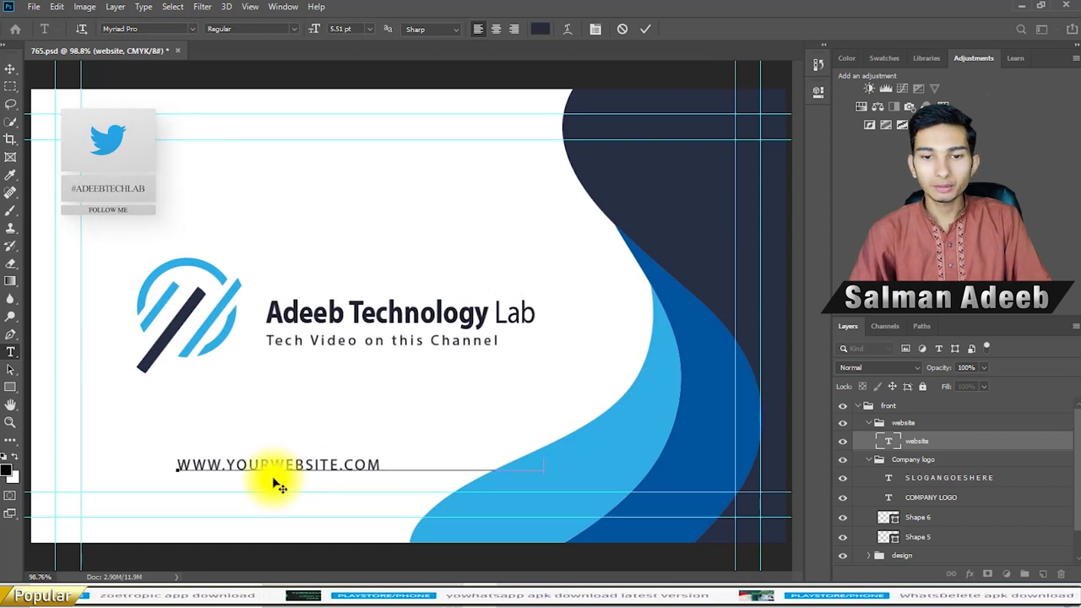
left_click_drag(239, 464, 139, 456)
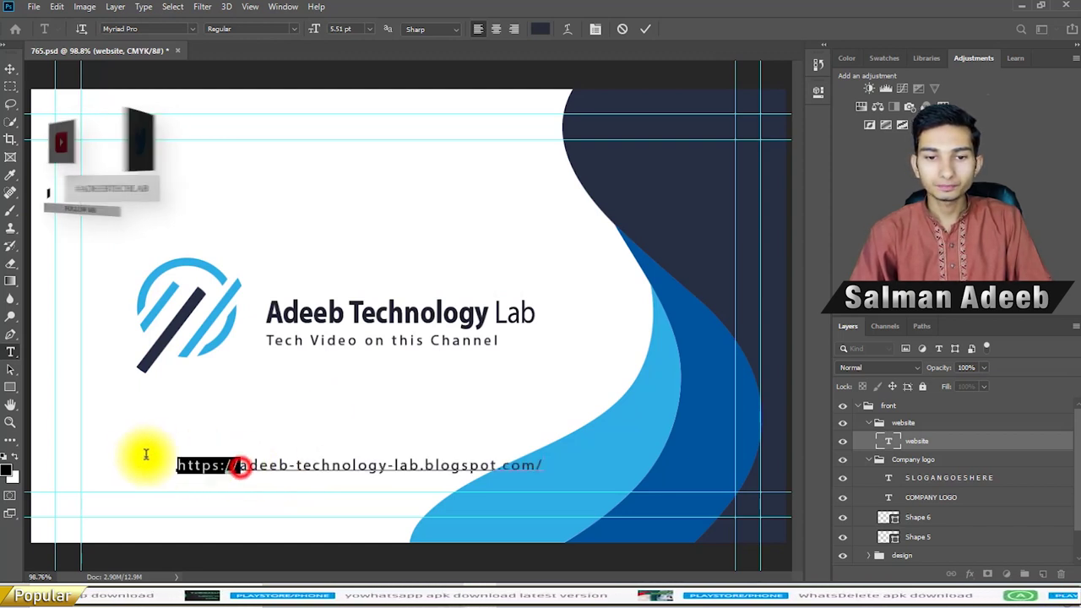
type("WWw.")
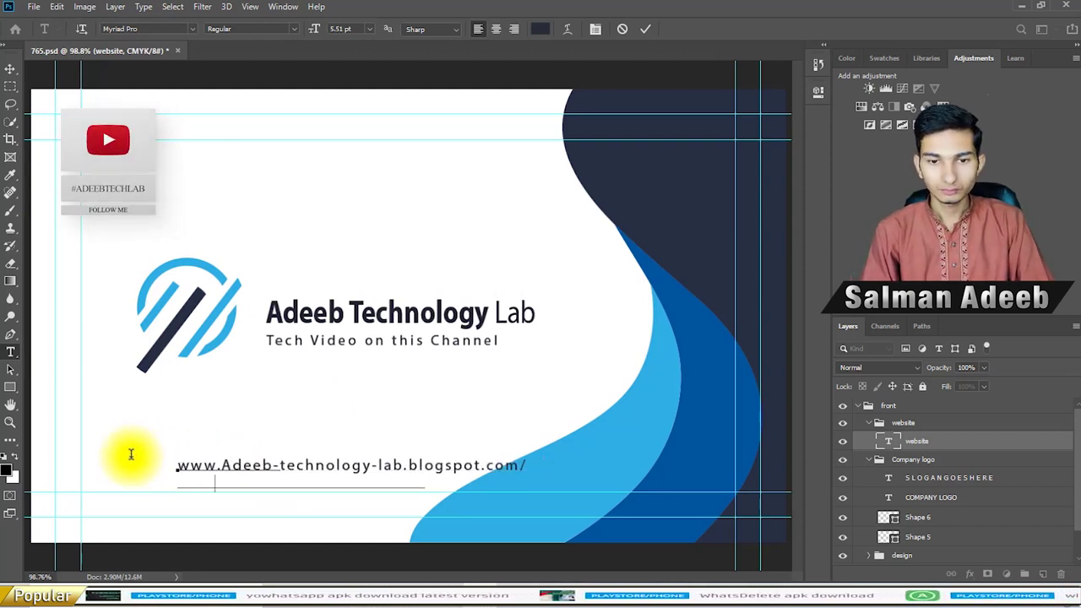
key("Right")
key("Delete")
type("L")
key("End")
key("BackSpace")
Step: Move the web address left so it sits under the logo
left_click(11, 67)
left_click_drag(434, 468, 373, 467)
left_click(666, 561)
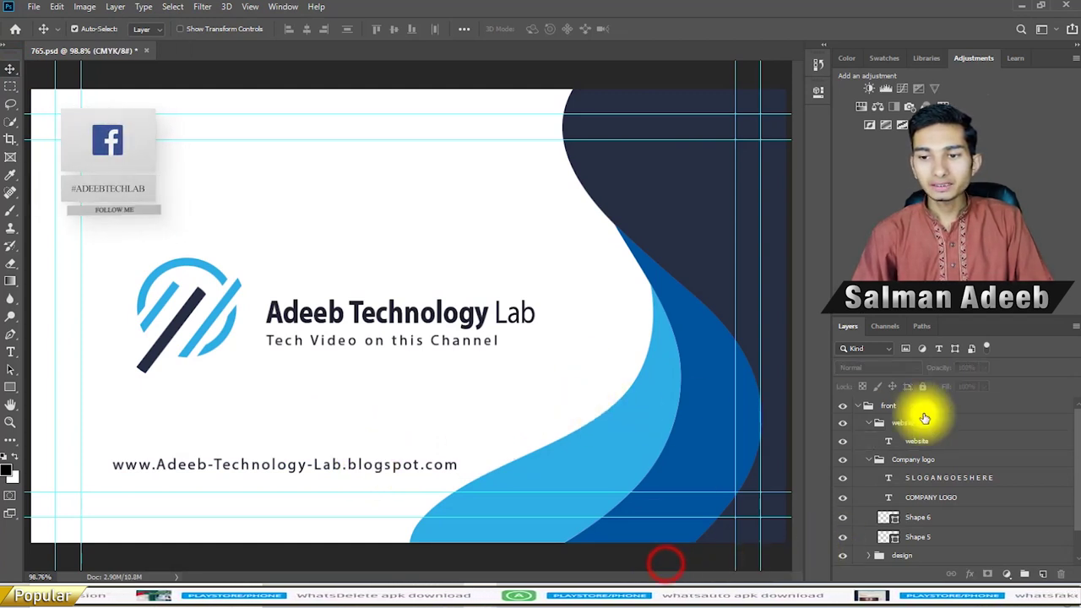
left_click(925, 412)
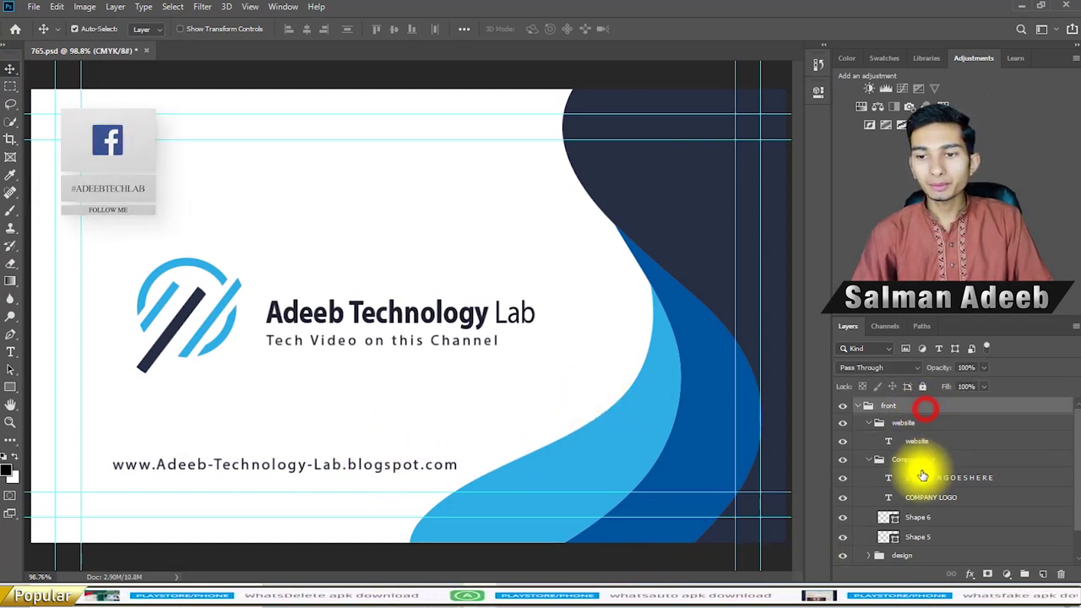
Step: Duplicate the front group and merge the front copy into a single layer
left_click(857, 407)
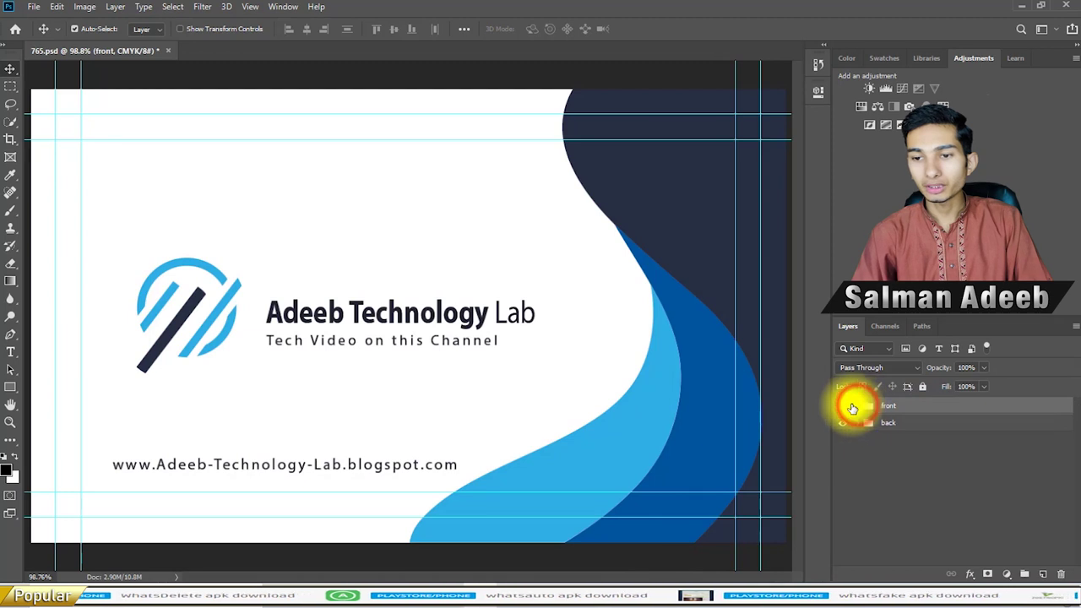
right_click(938, 410)
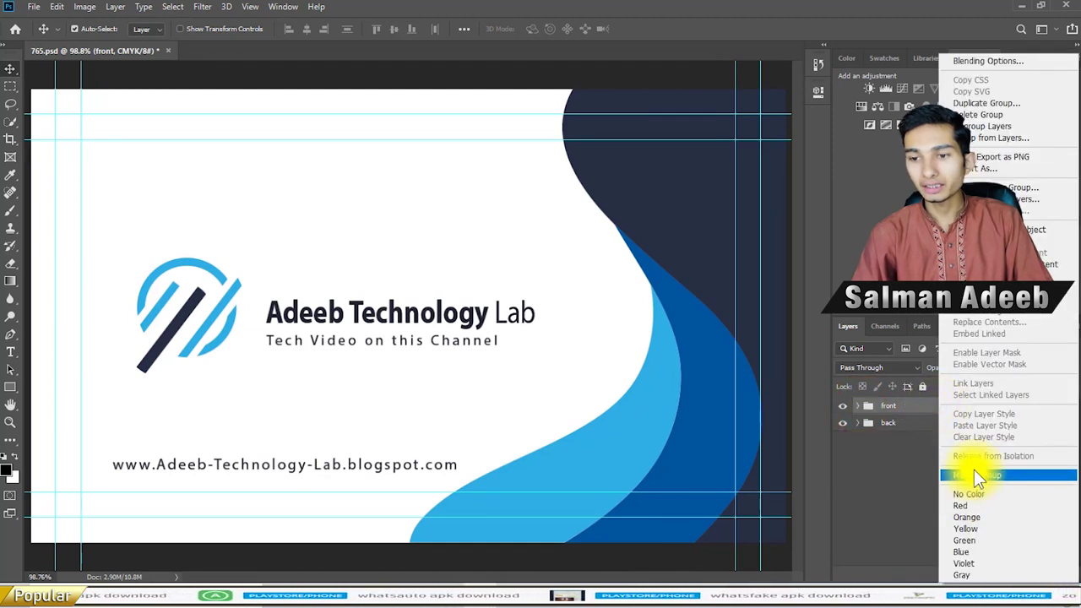
left_click(897, 477)
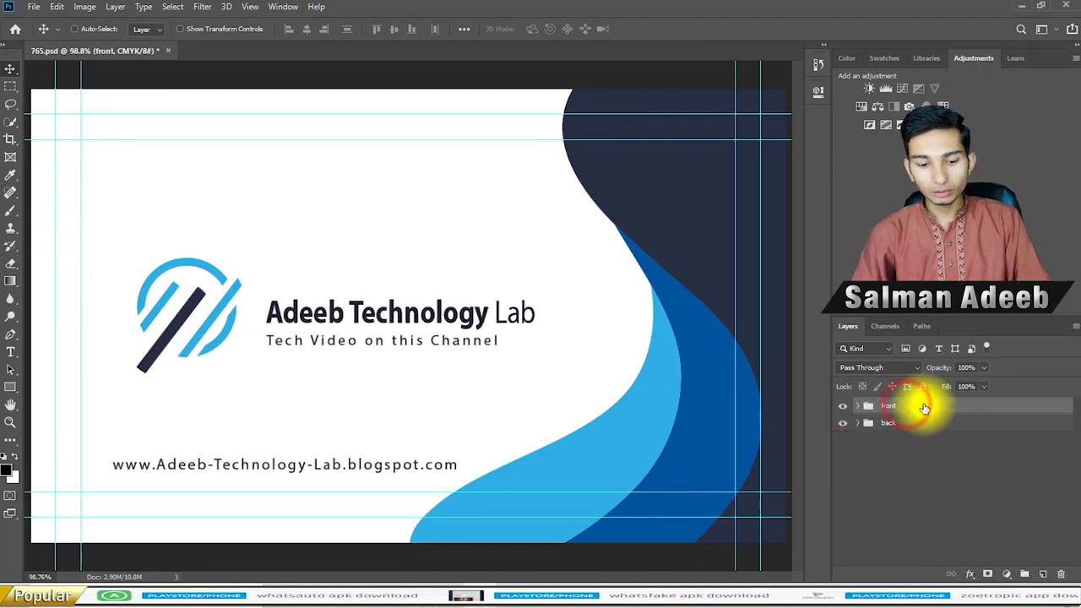
key("ctrl+j")
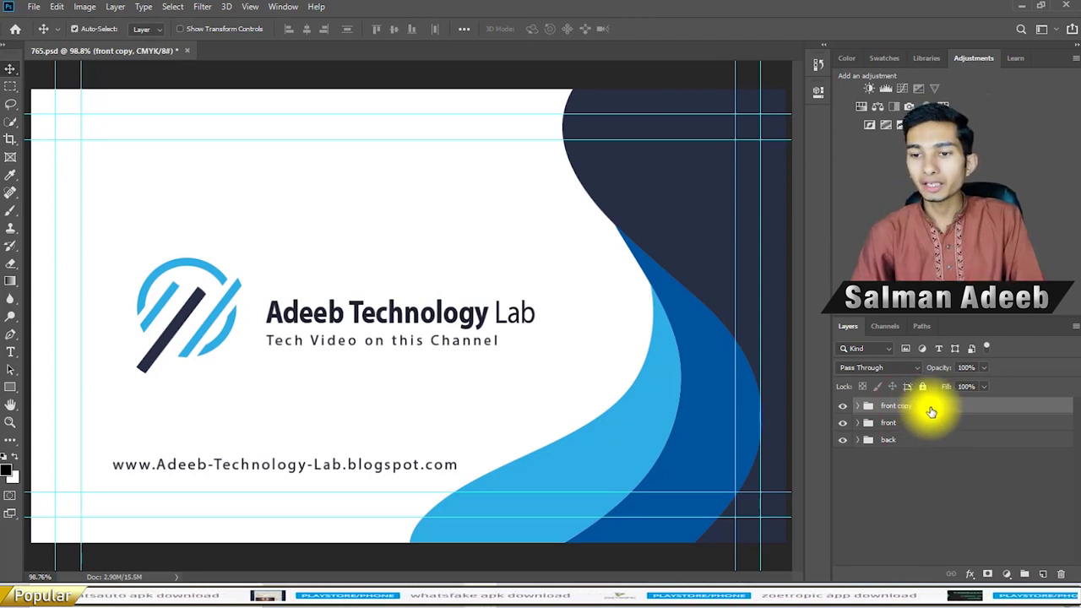
right_click(936, 405)
left_click(968, 474)
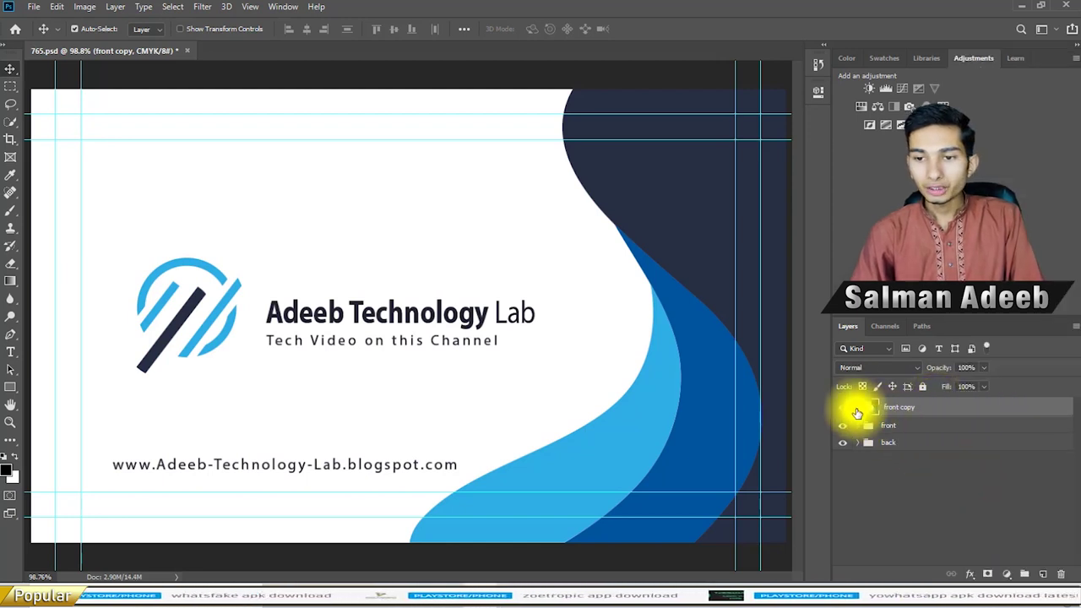
left_click(944, 410)
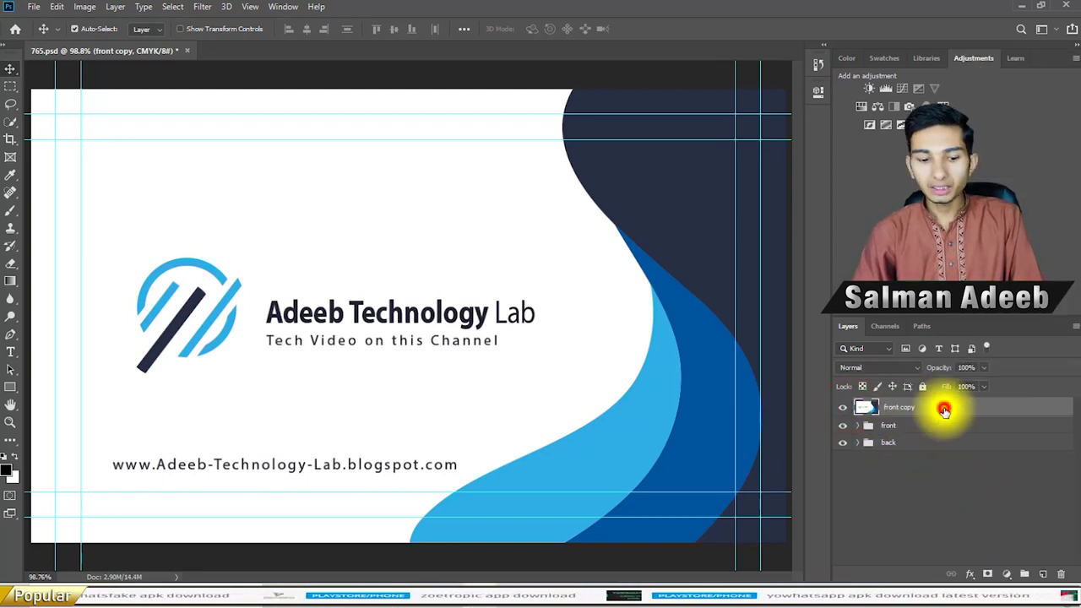
Step: Preview green and red hues in Hue/Saturation, cancel, and delete the front copy layer
key("ctrl+u")
mouse_move(827, 417)
left_mouse_down()
mouse_move(772, 416)
mouse_move(815, 414)
left_mouse_up()
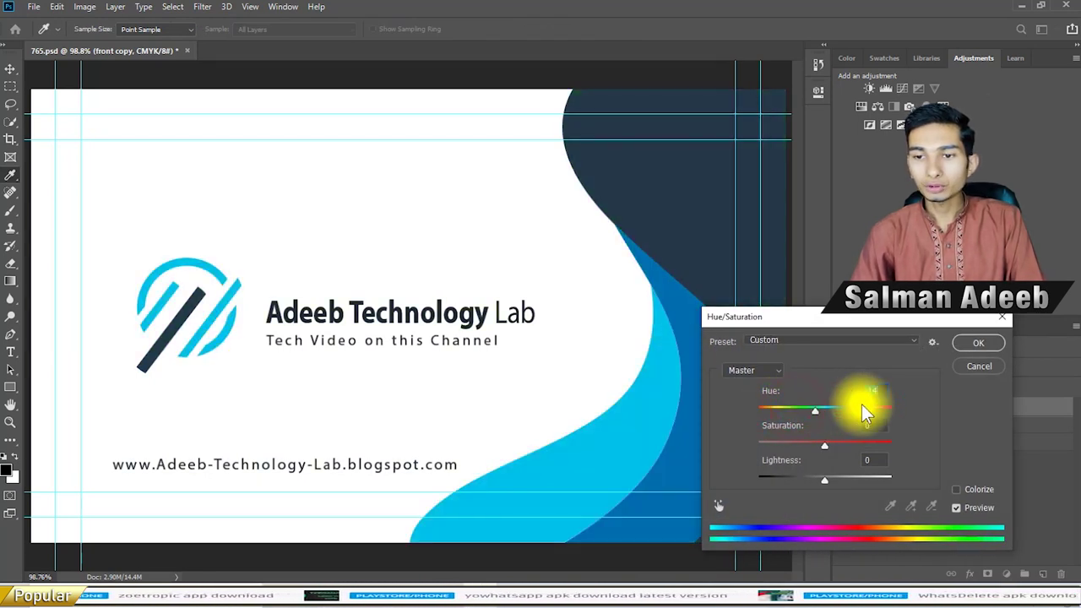
left_click_drag(864, 414, 878, 412)
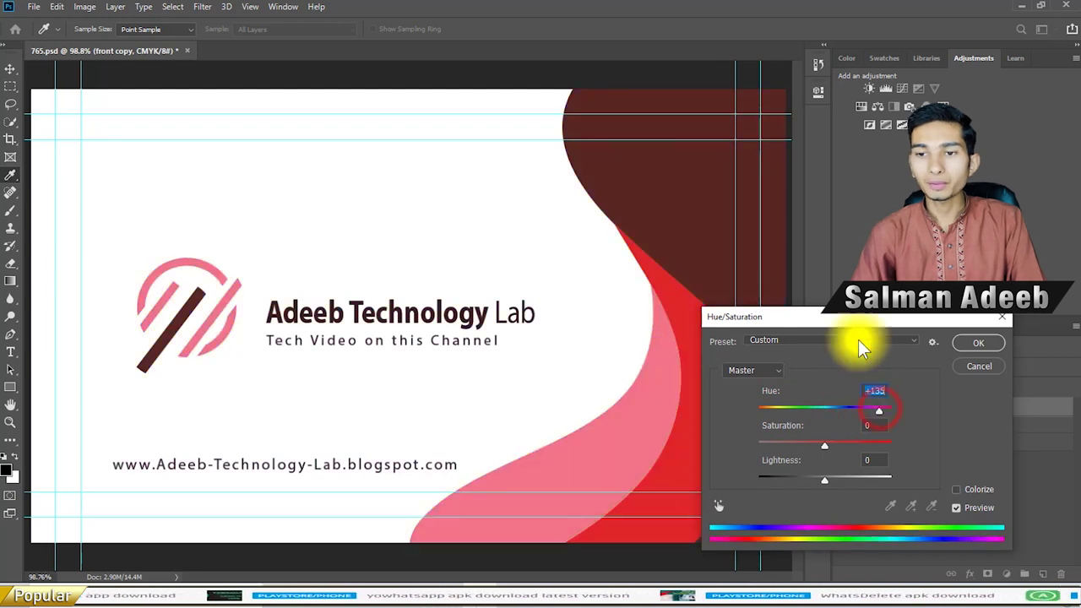
left_click_drag(834, 327, 596, 315)
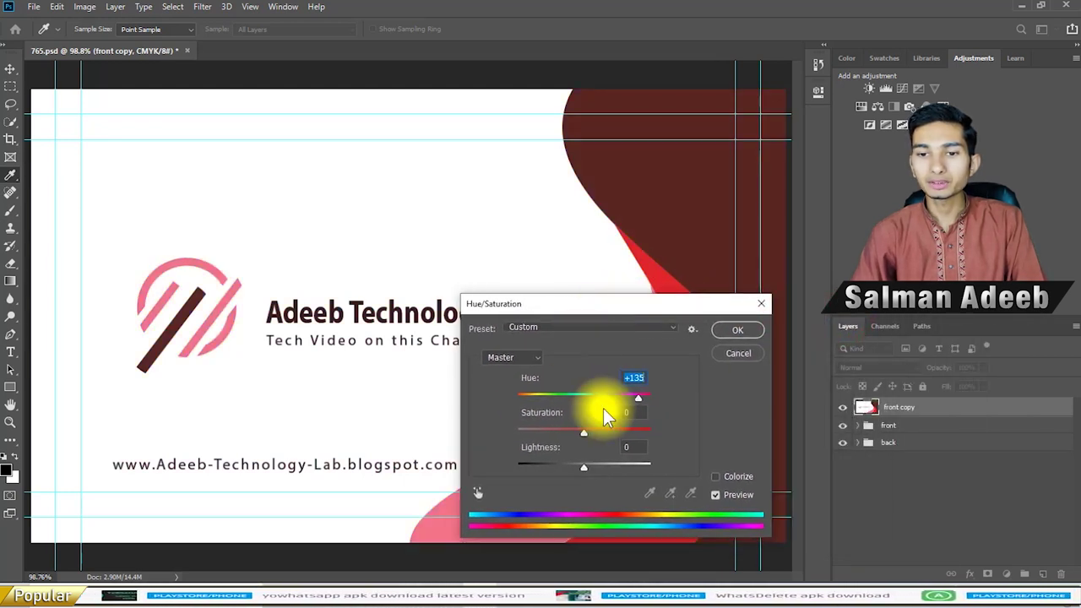
left_click_drag(619, 404, 639, 407)
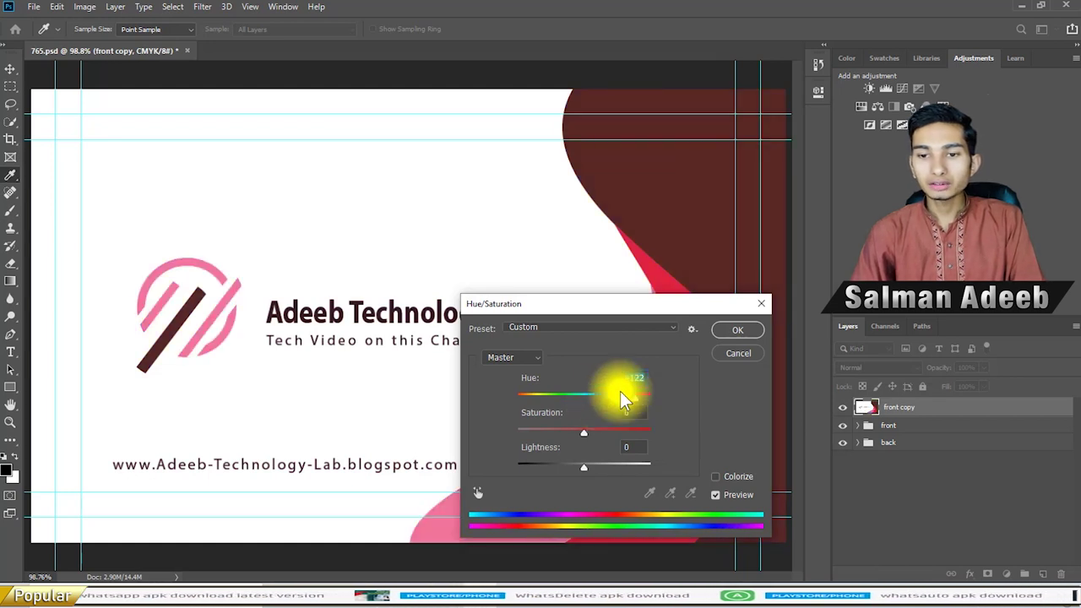
left_click(728, 353)
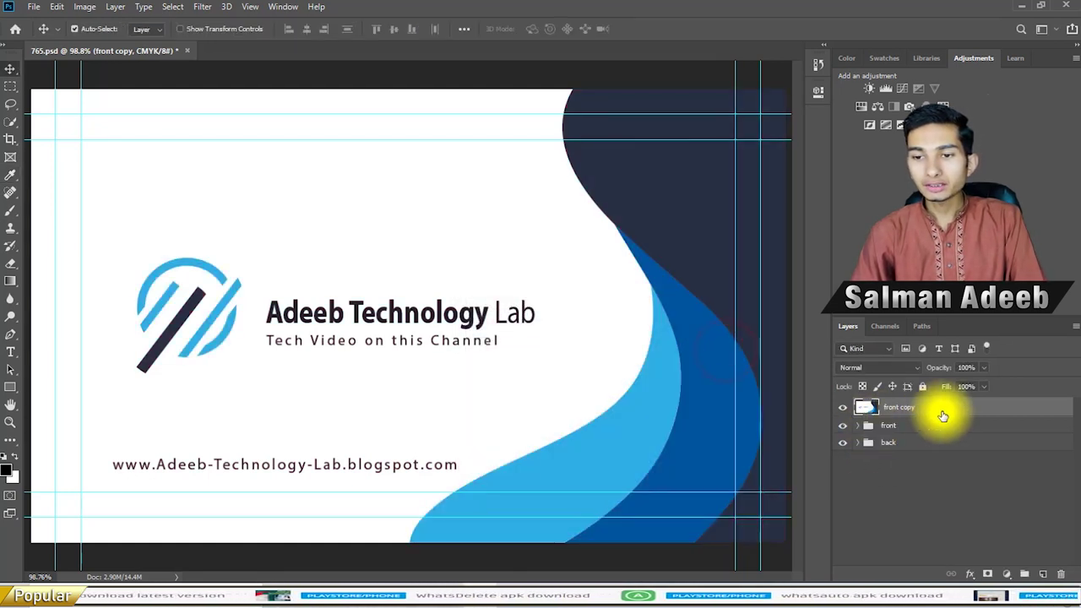
key("Delete")
left_click(912, 424)
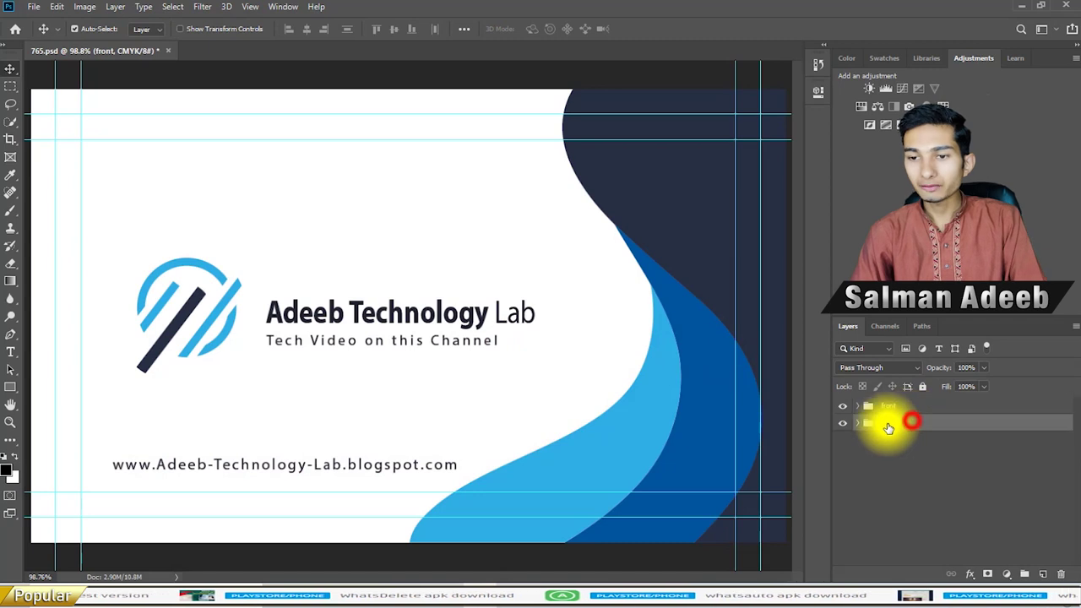
Step: Toggle the front group's visibility and select the front's striped logo mark
left_click(841, 406)
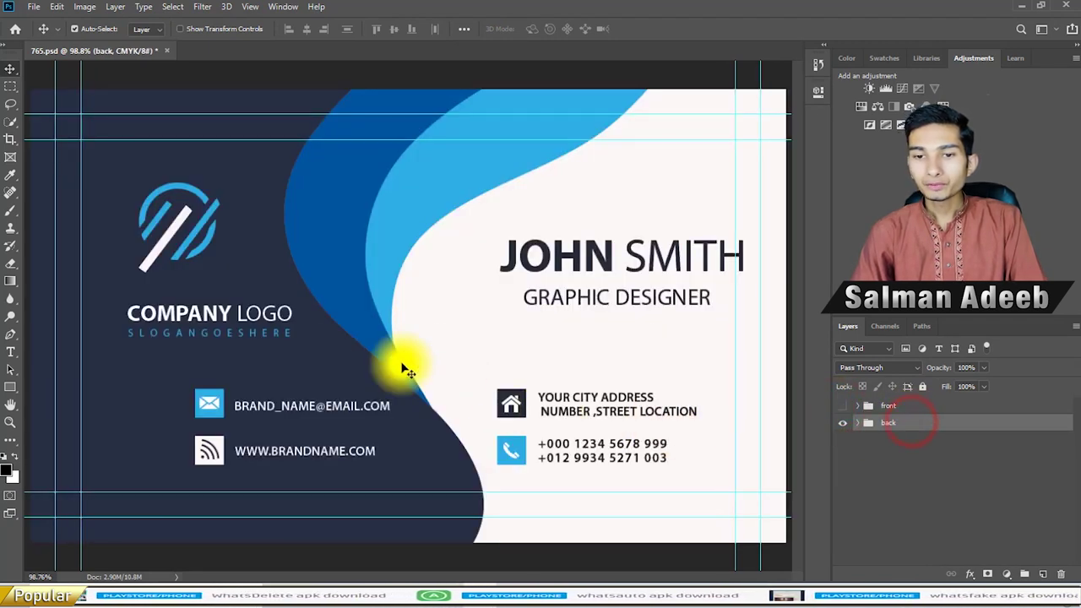
left_click(924, 405)
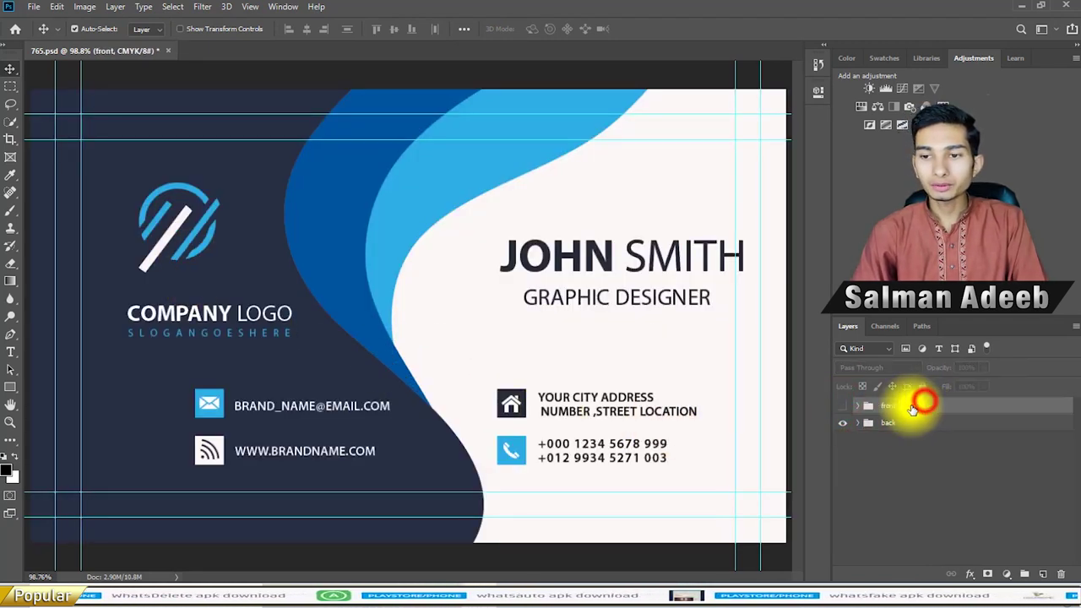
left_click(836, 408)
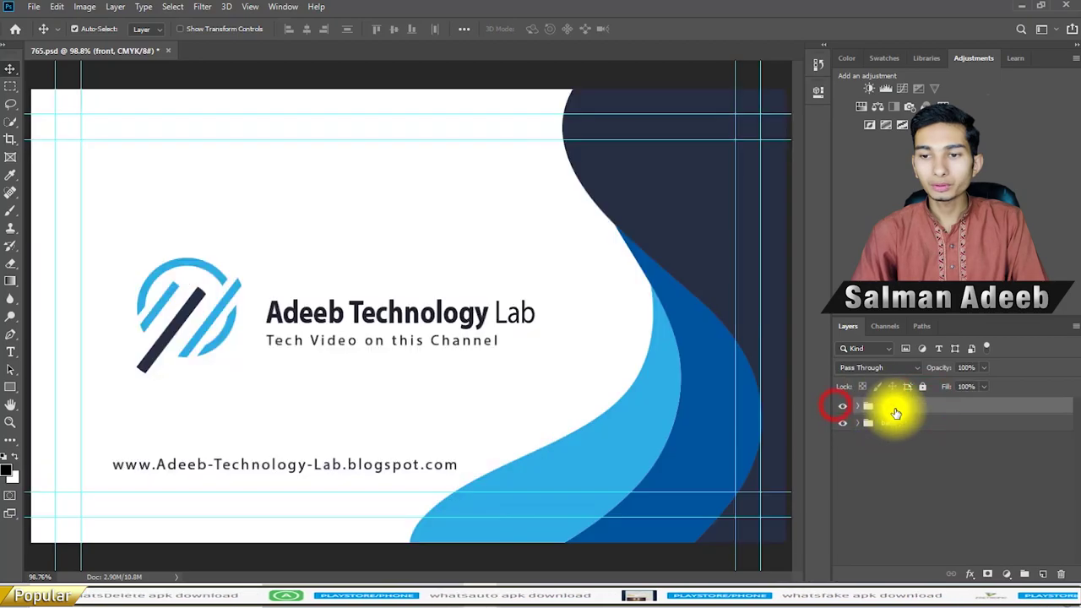
left_click(194, 316)
Step: Drag the ATLab logo from Chrome beside the title, then hide the front group
key("alt+Tab")
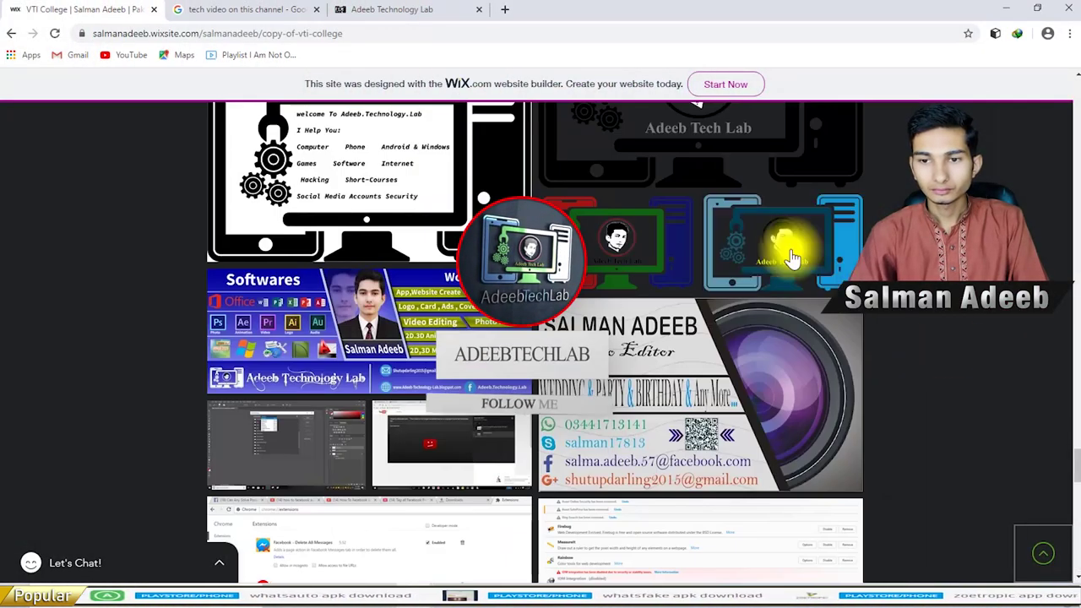
left_click(791, 258)
left_click(96, 104)
left_click_drag(161, 514, 139, 315)
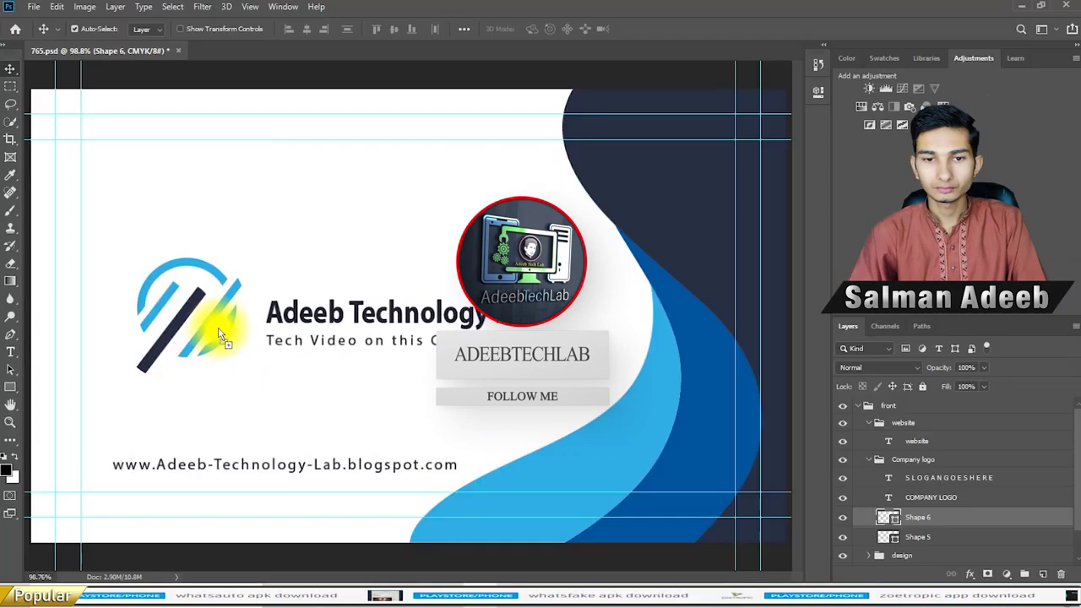
key("Return")
left_click(842, 511)
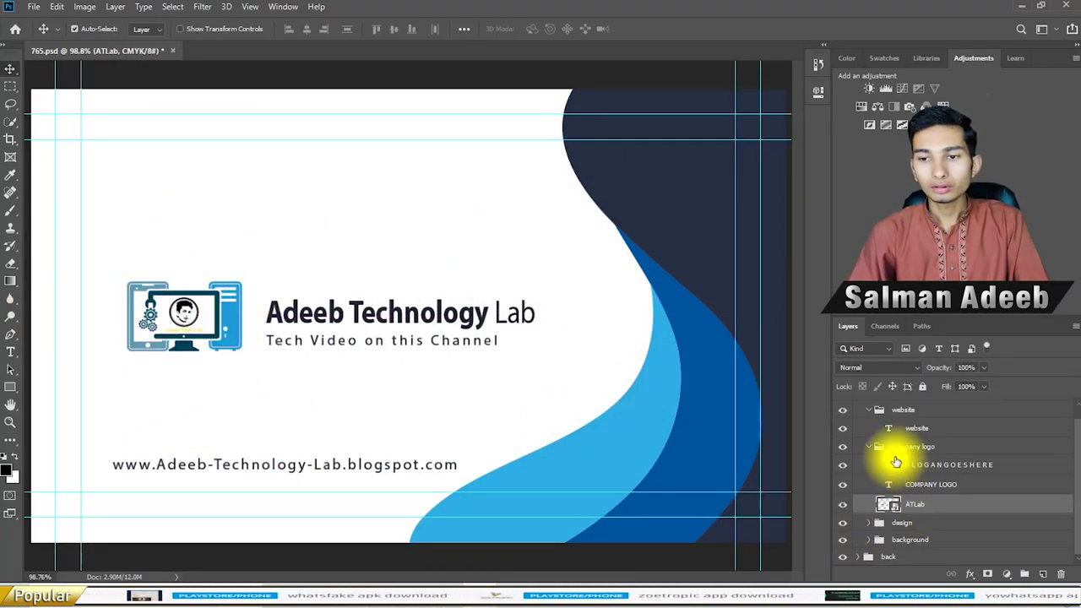
scroll(887, 447, "up", 1)
left_click(859, 406)
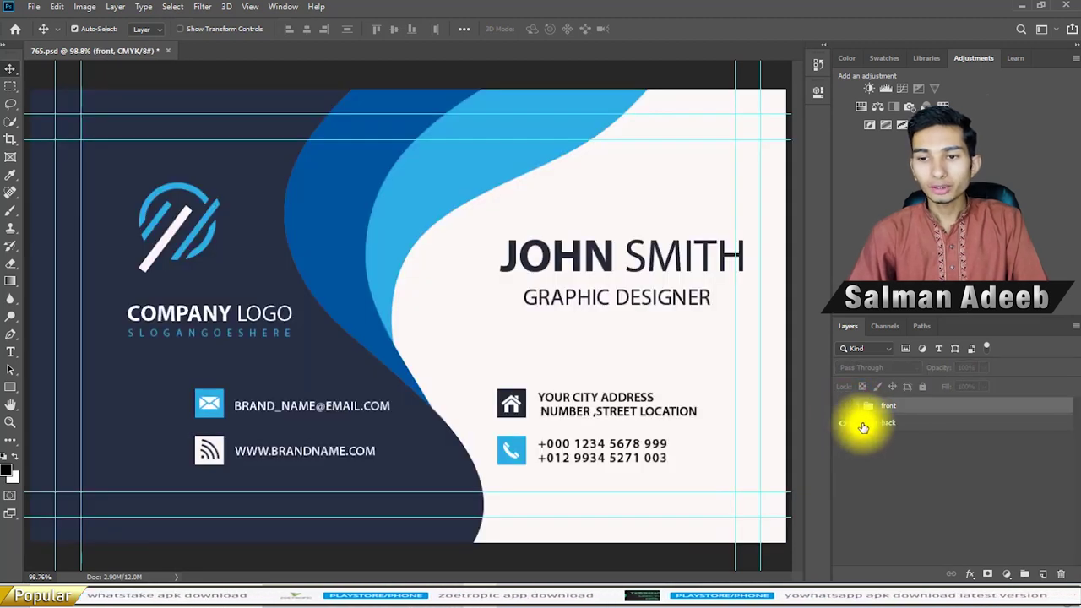
Step: Select and delete both back logo shapes, then undo the deletion
left_click(862, 424)
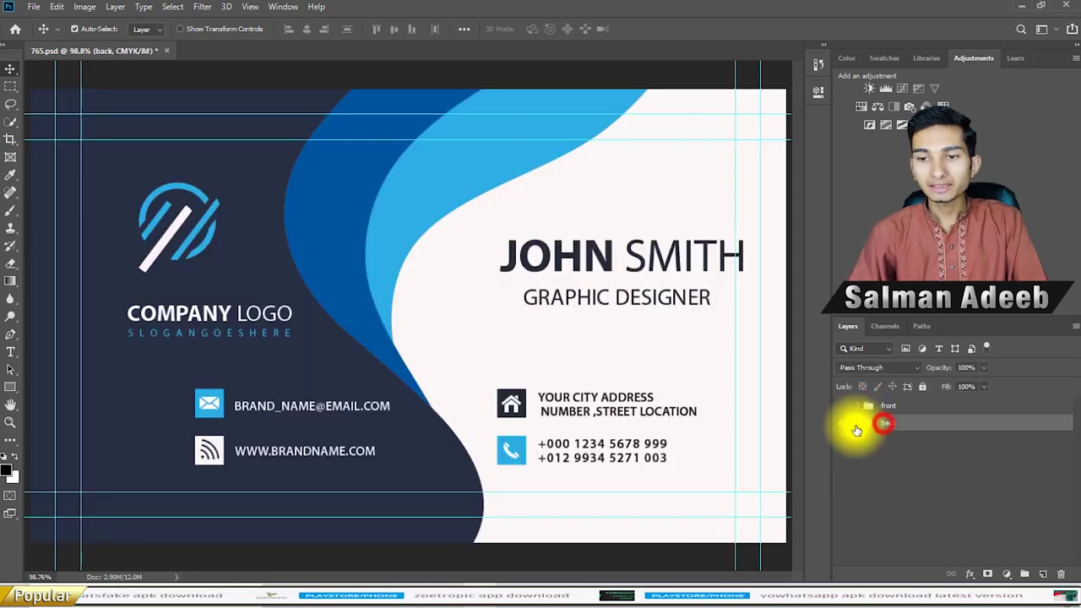
left_click(178, 239)
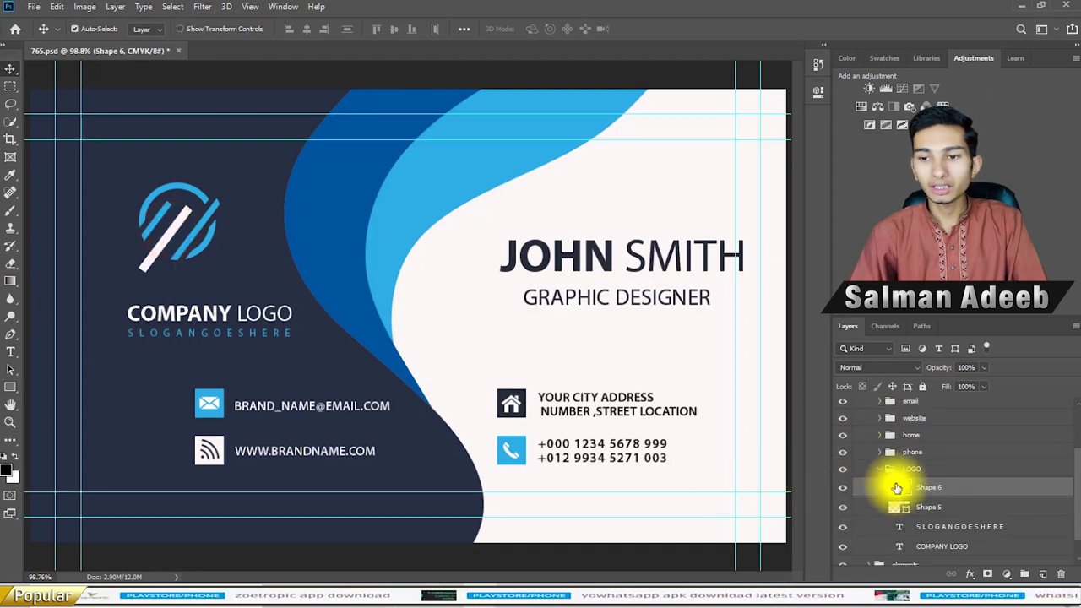
scroll(897, 489, "down", 1)
left_click(949, 483, "shift")
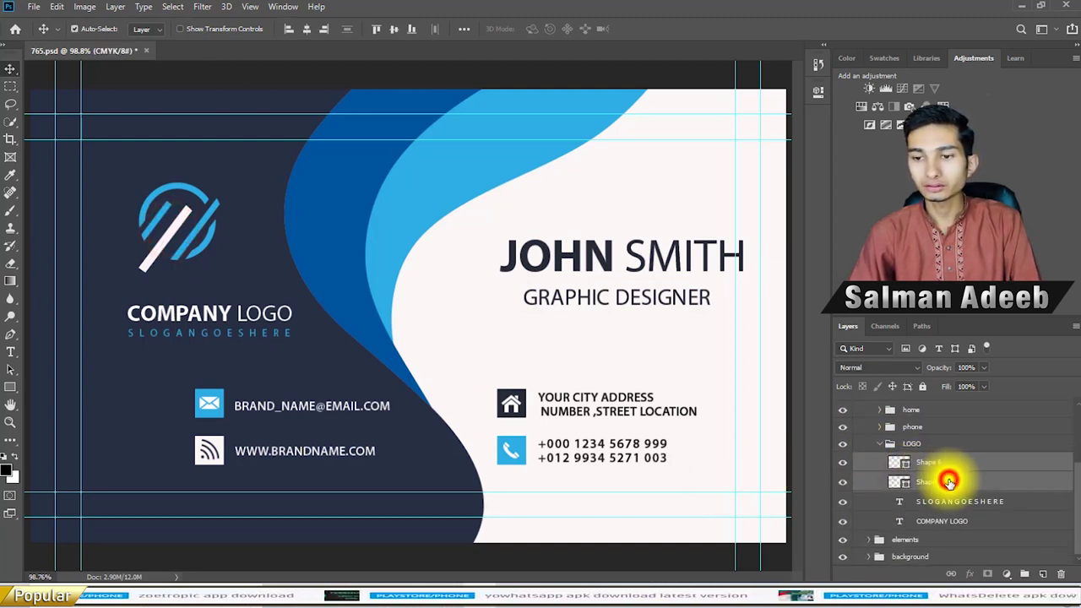
key("Delete")
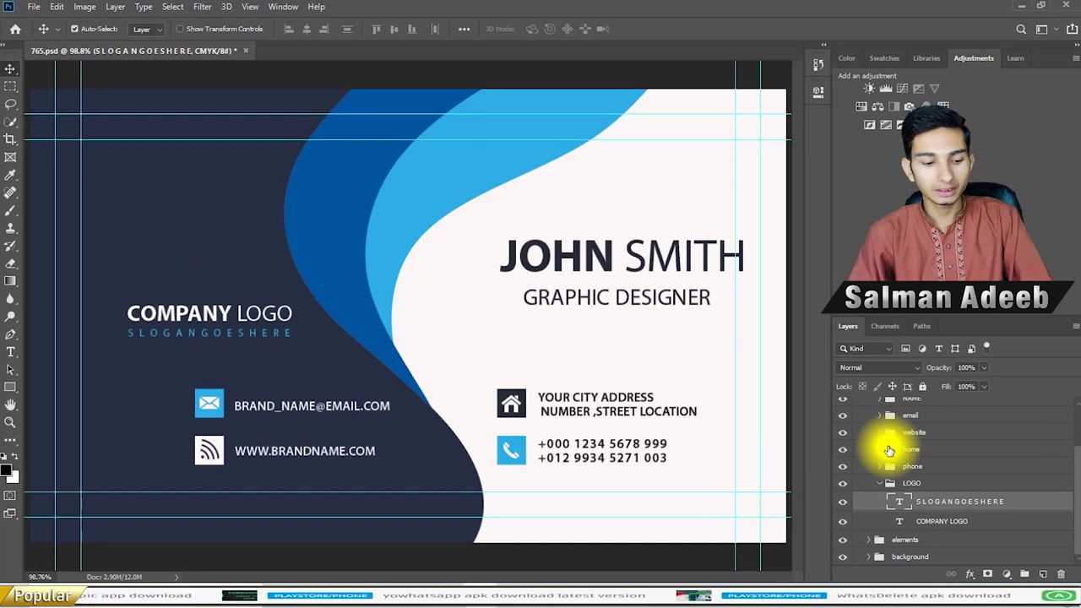
key("ctrl+z")
Step: Place ATLab.png from Downloads into the back's logo area, scaled, with a Drop Shadow
key("alt+Tab")
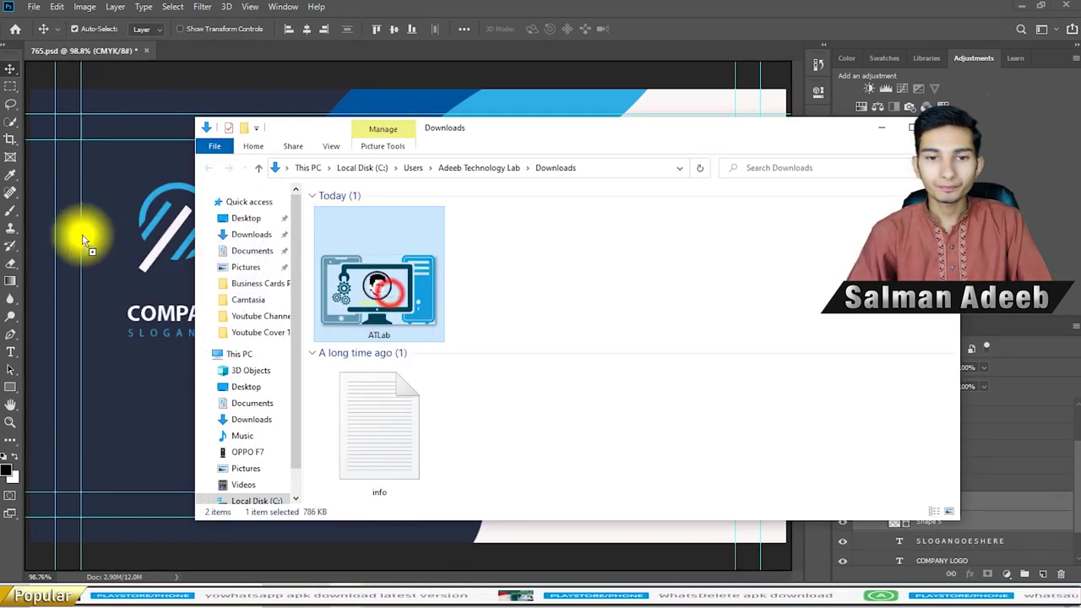
left_click_drag(354, 221, 127, 283)
left_click_drag(222, 273, 234, 232)
key("Return")
left_click(970, 573)
key("Return")
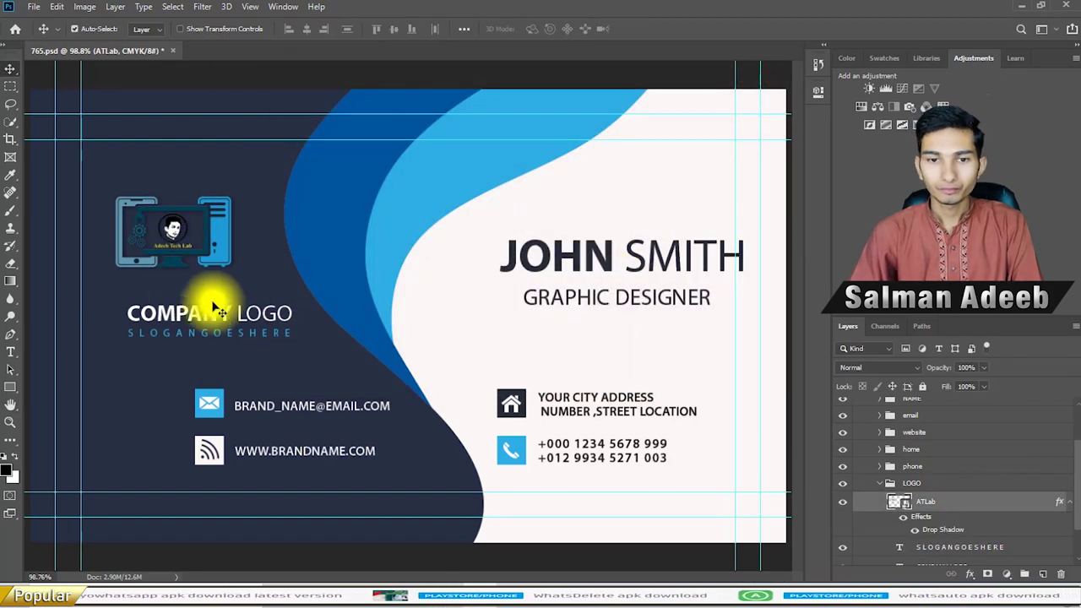
left_click(193, 327)
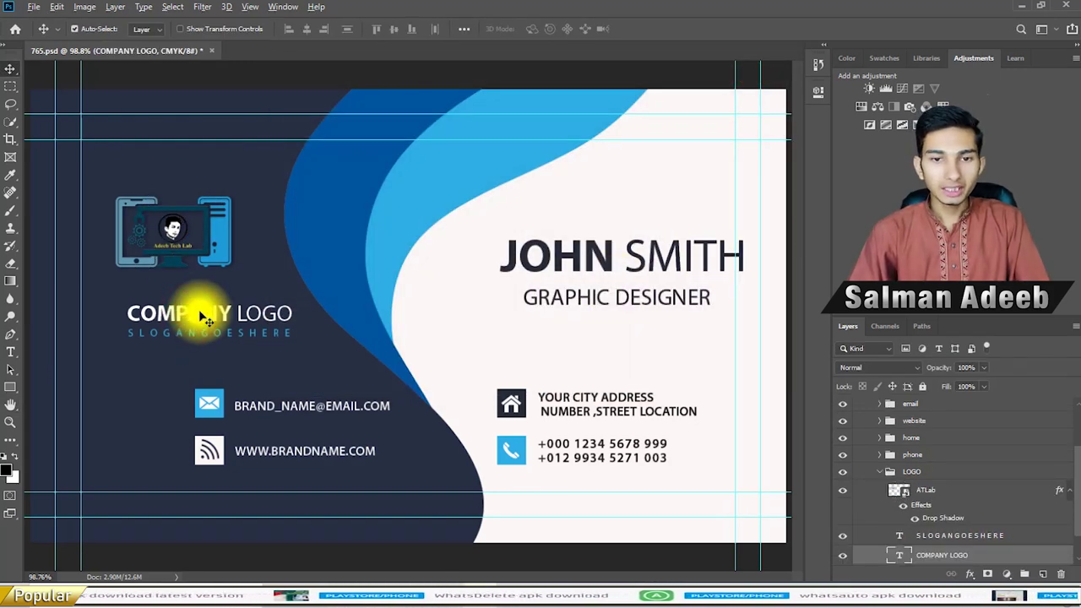
key("alt+Tab")
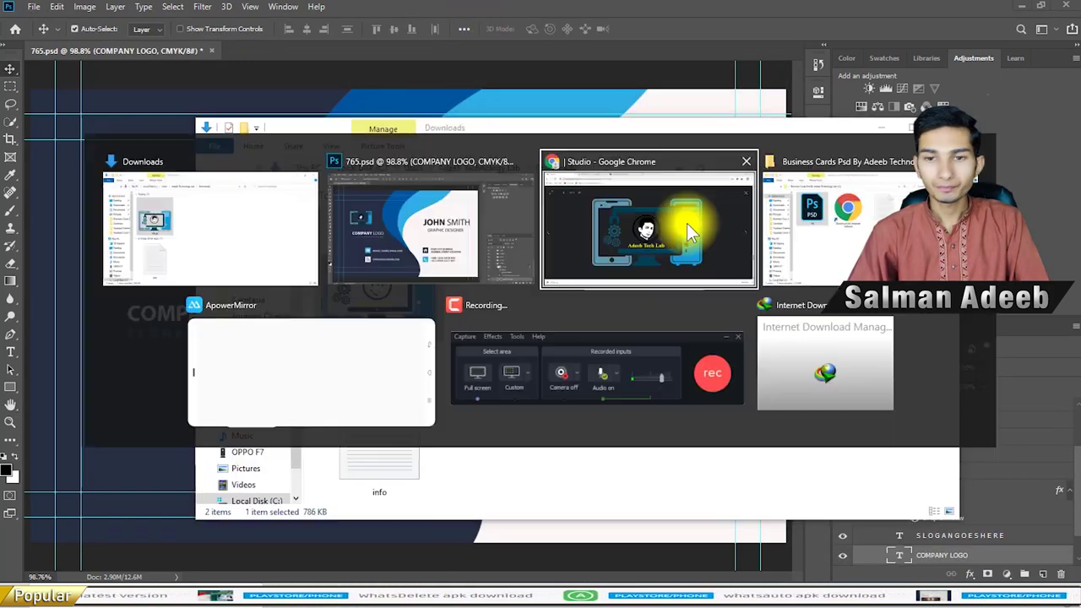
left_click(601, 222)
Step: Paste 'Adeeb Technology Lab' into the back's COMPANY LOGO text and narrow it to fit
key("ctrl+t")
key("alt+Tab")
key("ctrl+a")
type("Adeeb Technology Lab")
key("ctrl+Return")
key("ctrl+t")
left_click_drag(349, 313, 293, 321)
key("Return")
Step: Set the word 'Lab' in the back's company name to Regular weight
double_click(278, 313)
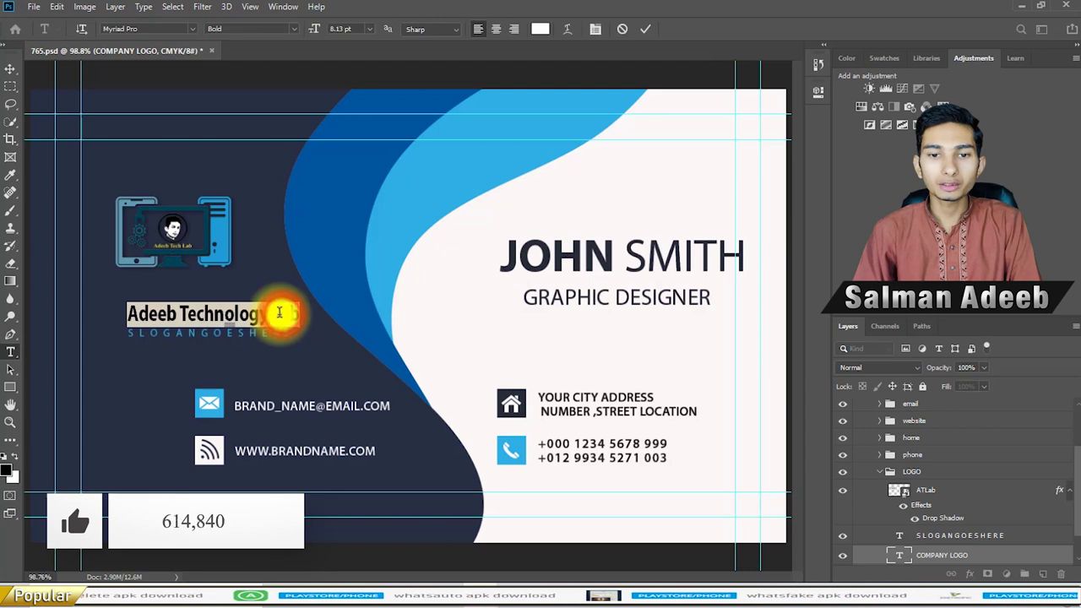
left_click_drag(278, 313, 301, 312)
left_click(817, 91)
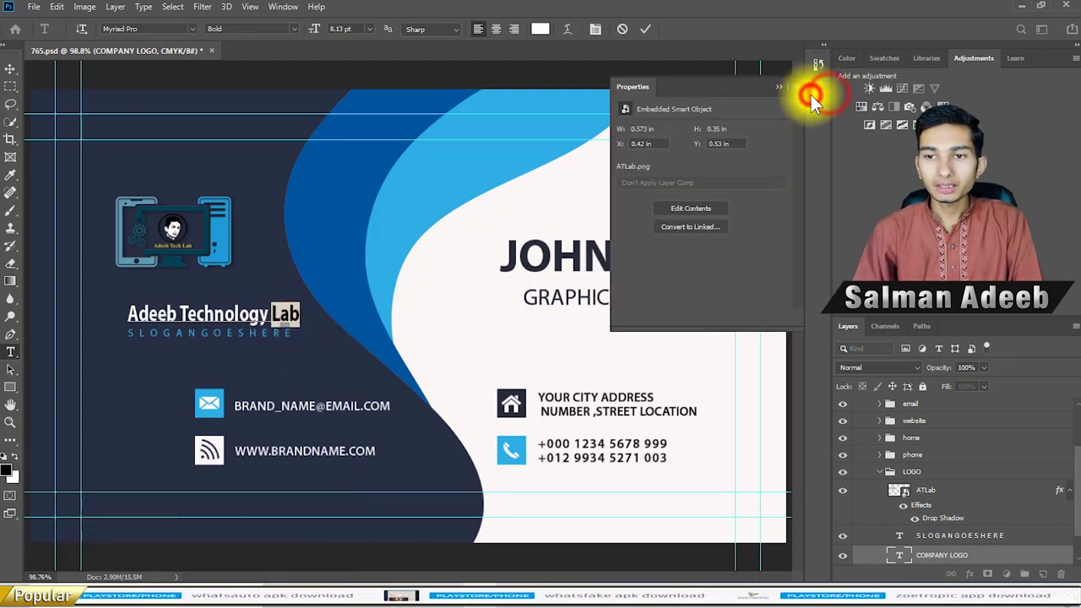
left_click(725, 200)
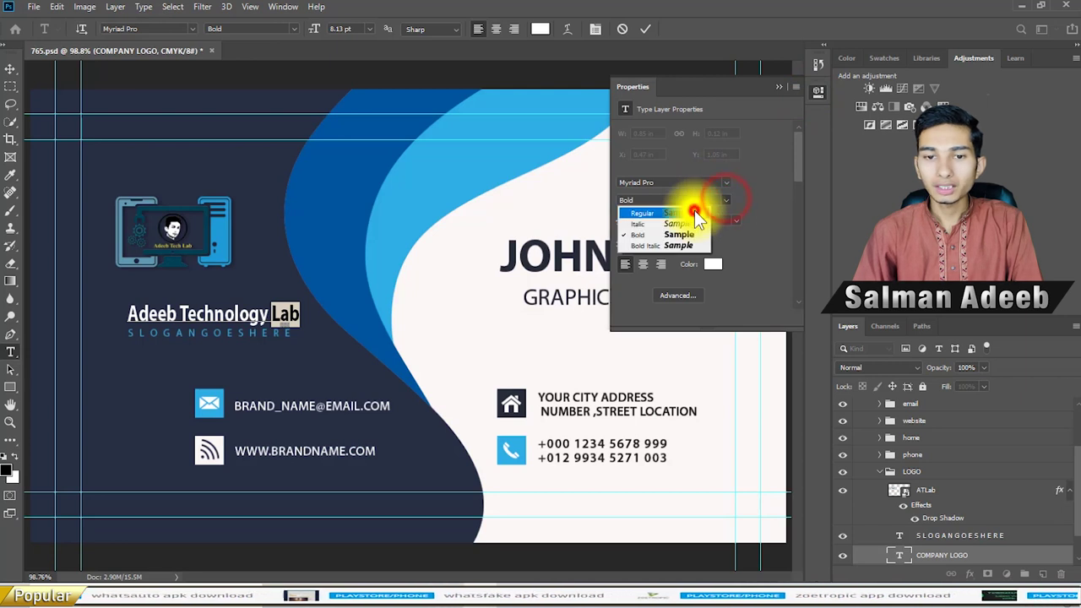
left_click(692, 212)
left_click(774, 85)
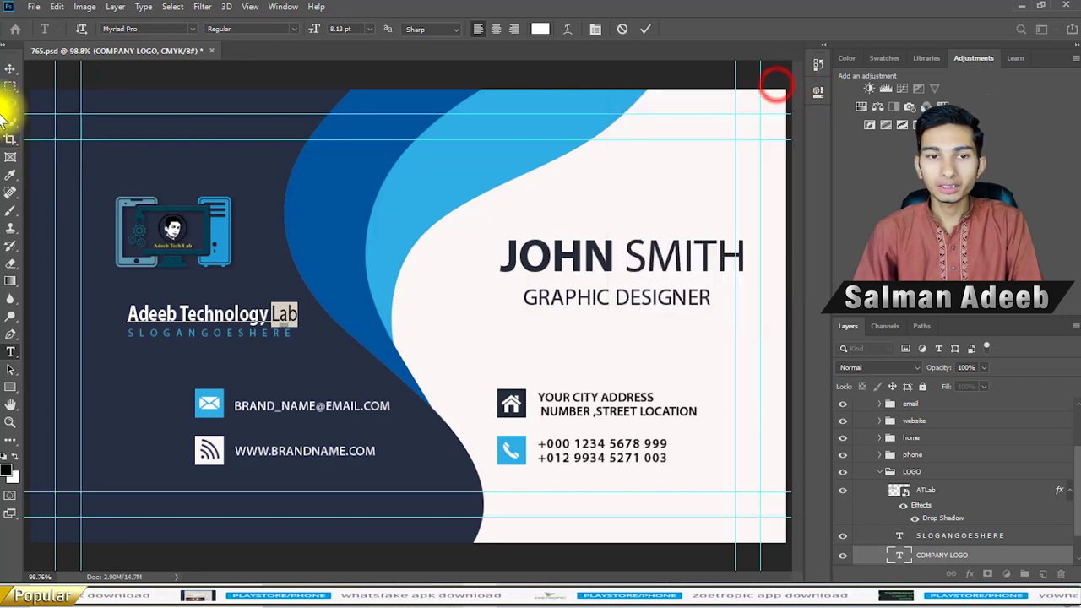
left_click(8, 71)
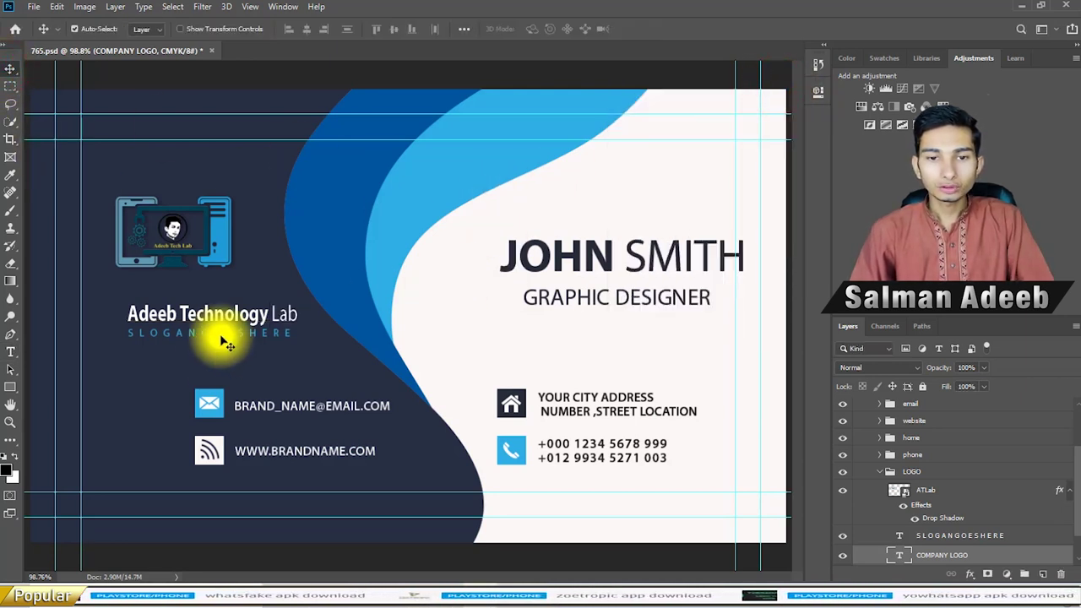
key("alt+Tab")
Step: Copy 'Tech Video on this Channel' from Google and paste it as the back's slogan
left_click(482, 229)
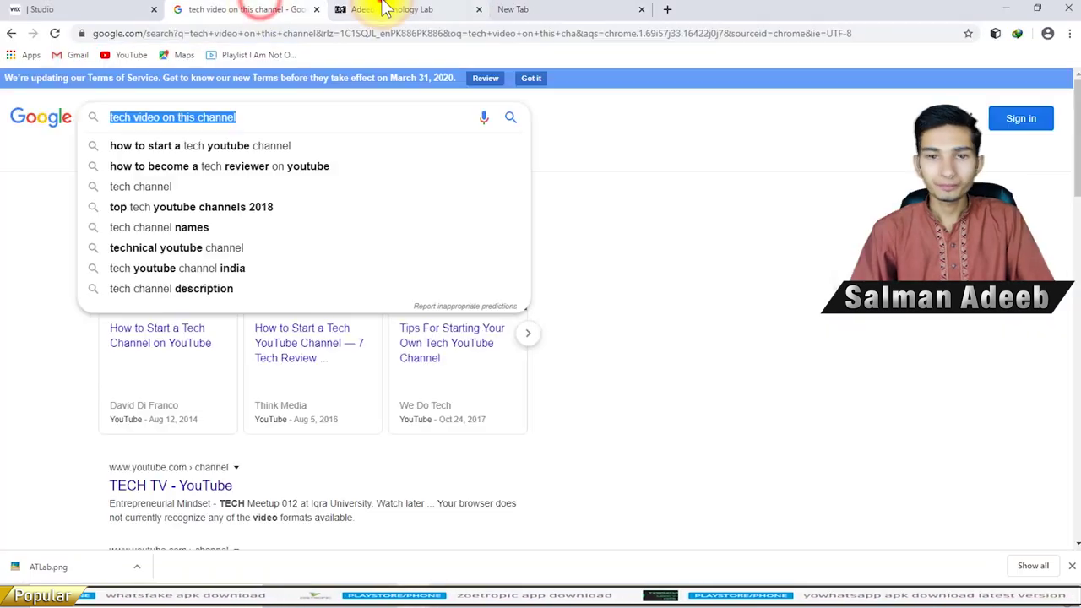
key("ctrl+c")
key("alt+Tab")
key("ctrl+v")
left_click(10, 68)
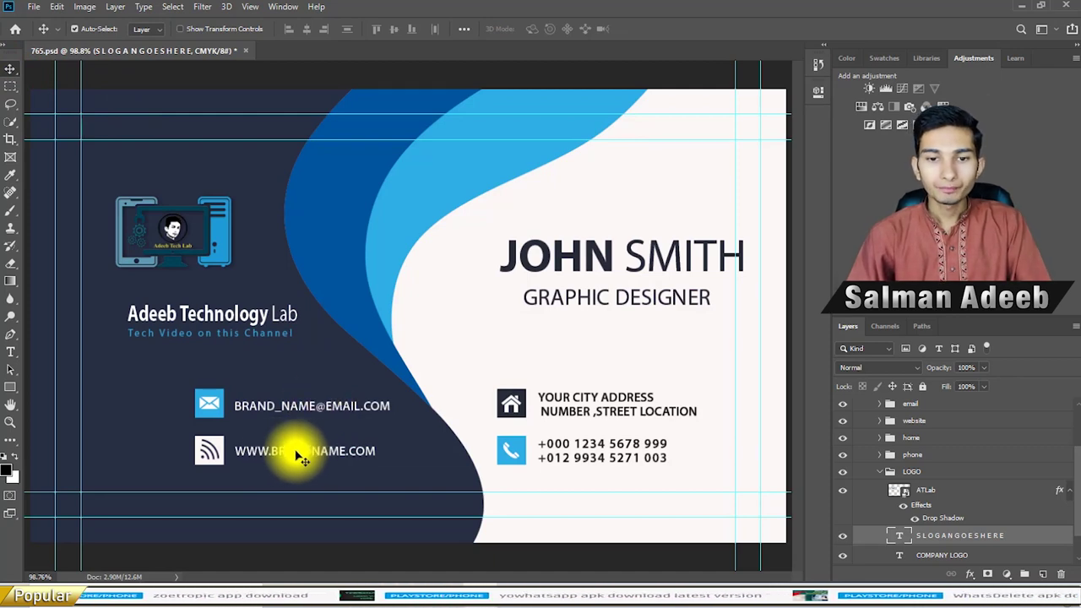
key("alt+Tab")
left_click(434, 31)
key("ctrl+c")
key("alt+Tab")
double_click(289, 450)
key("ctrl+v")
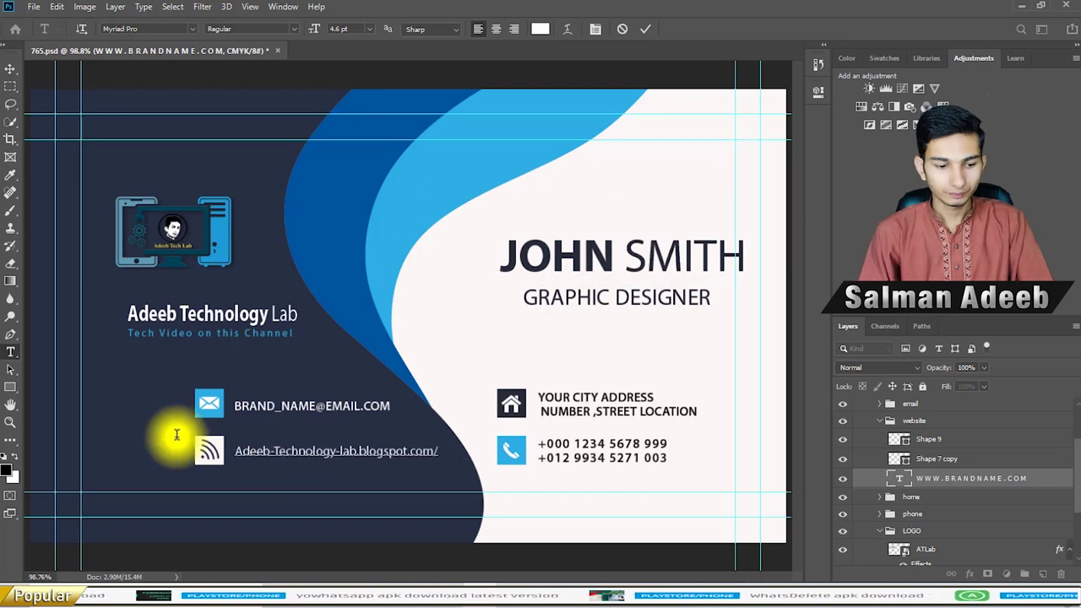
key("ctrl+Return")
Step: Narrow the website line slightly with Free Transform so it fits beside its icon
key("ctrl+t")
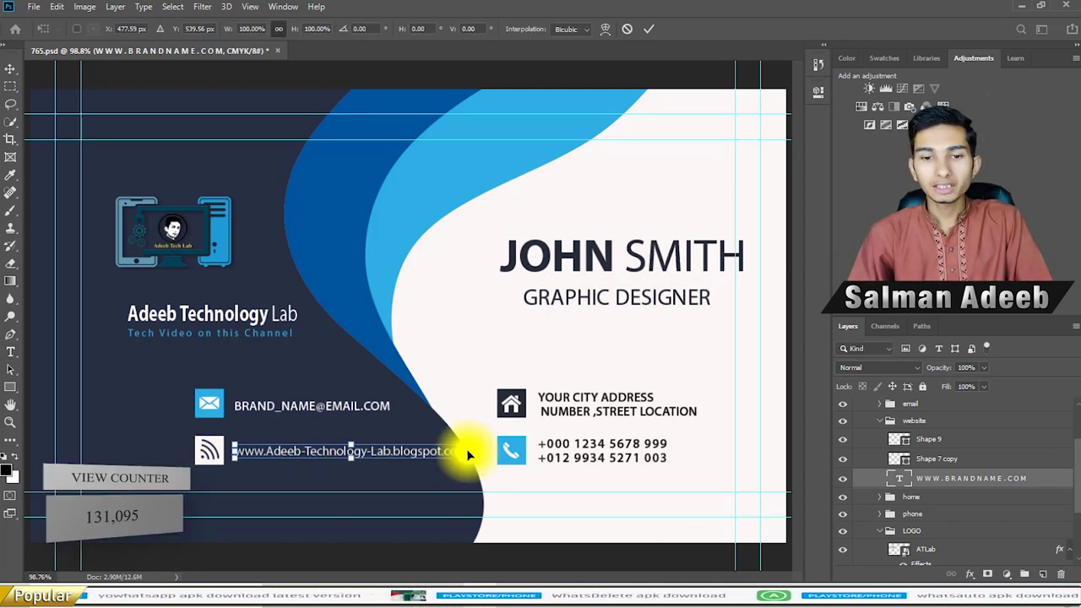
left_click_drag(470, 455, 451, 453)
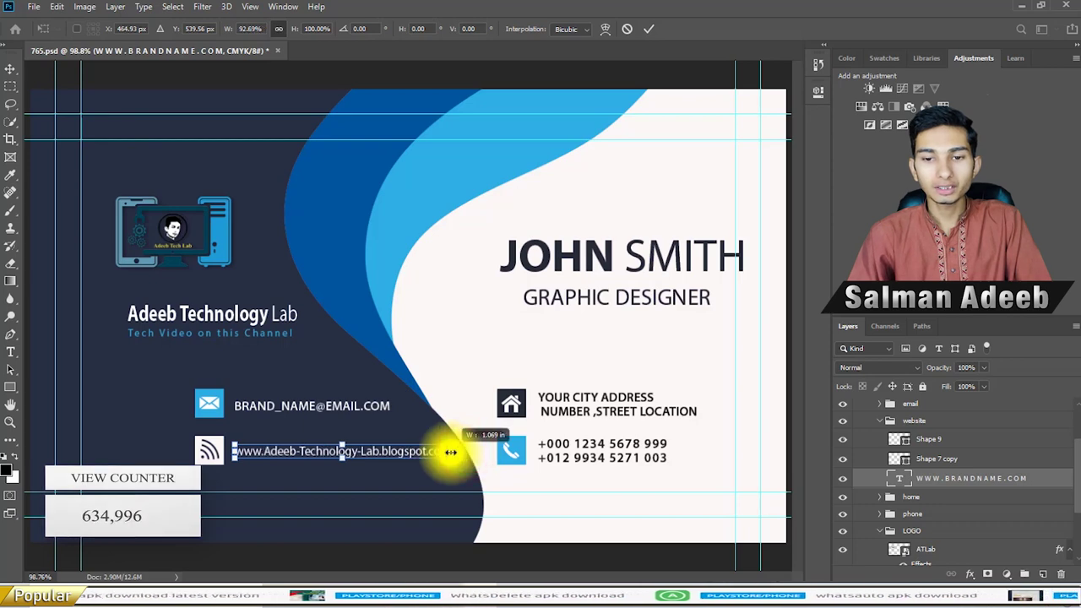
key("Return")
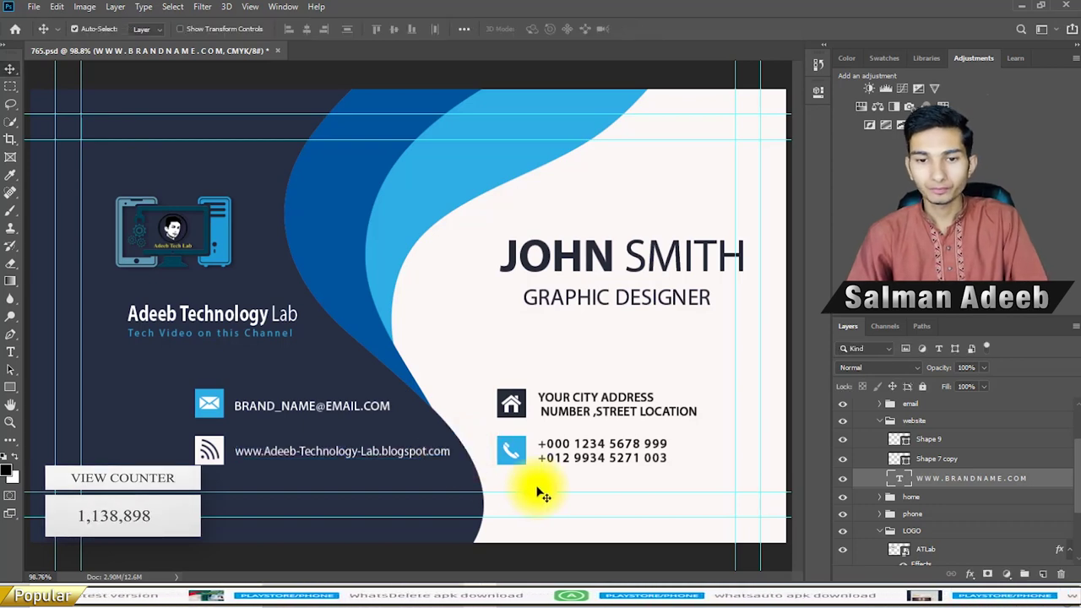
key("alt+Tab")
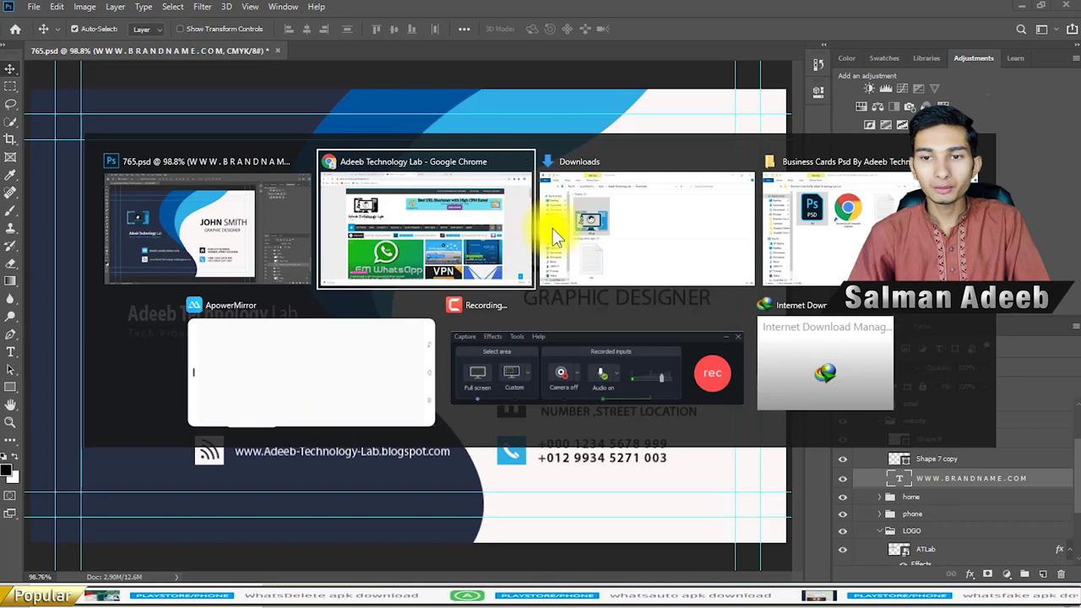
left_click(213, 244)
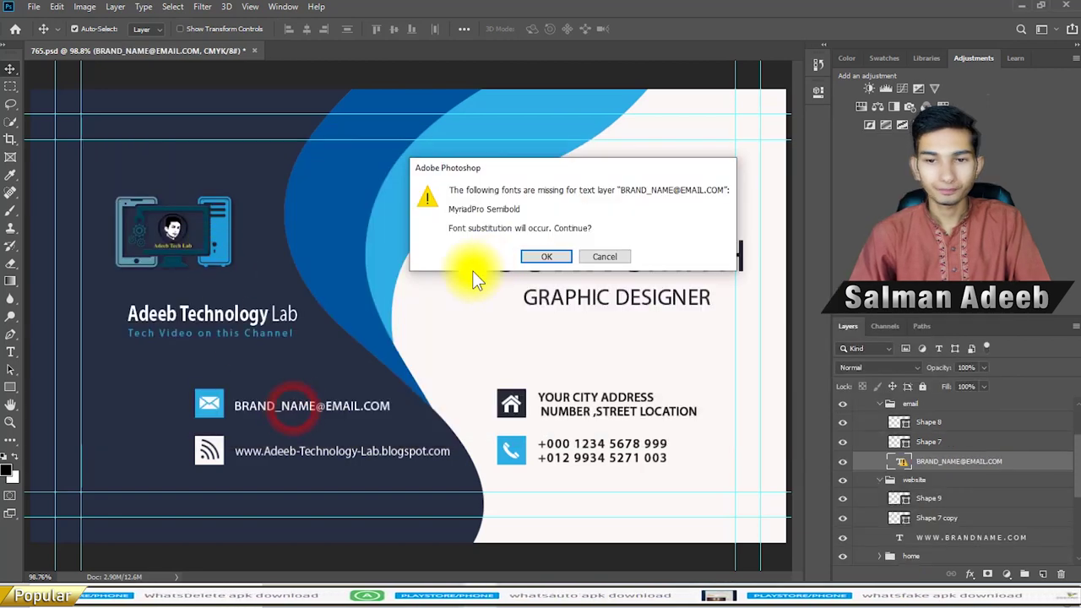
key("Return")
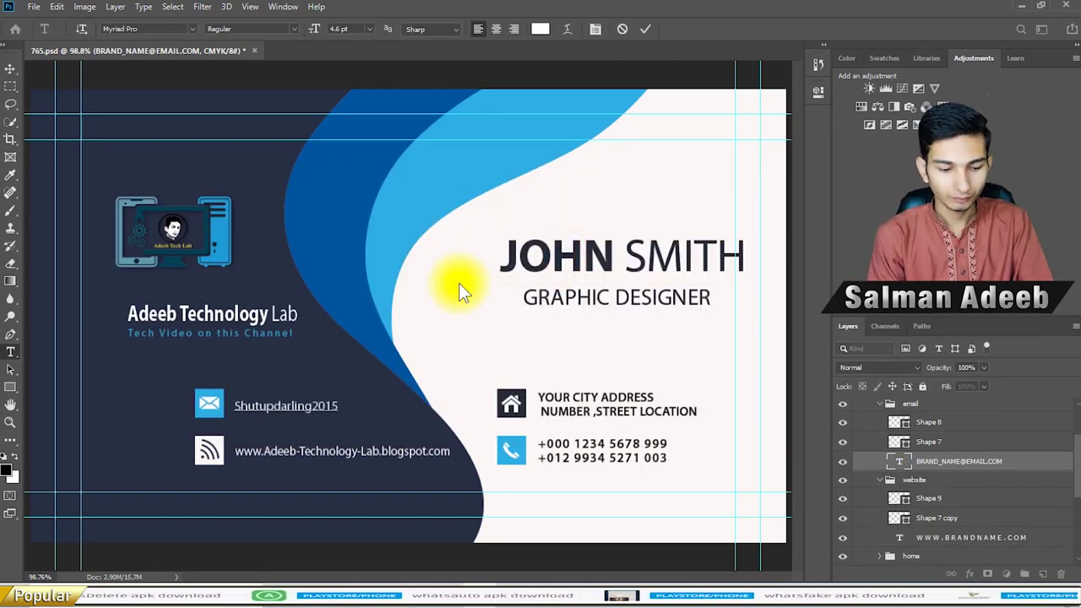
key("ctrl+Return")
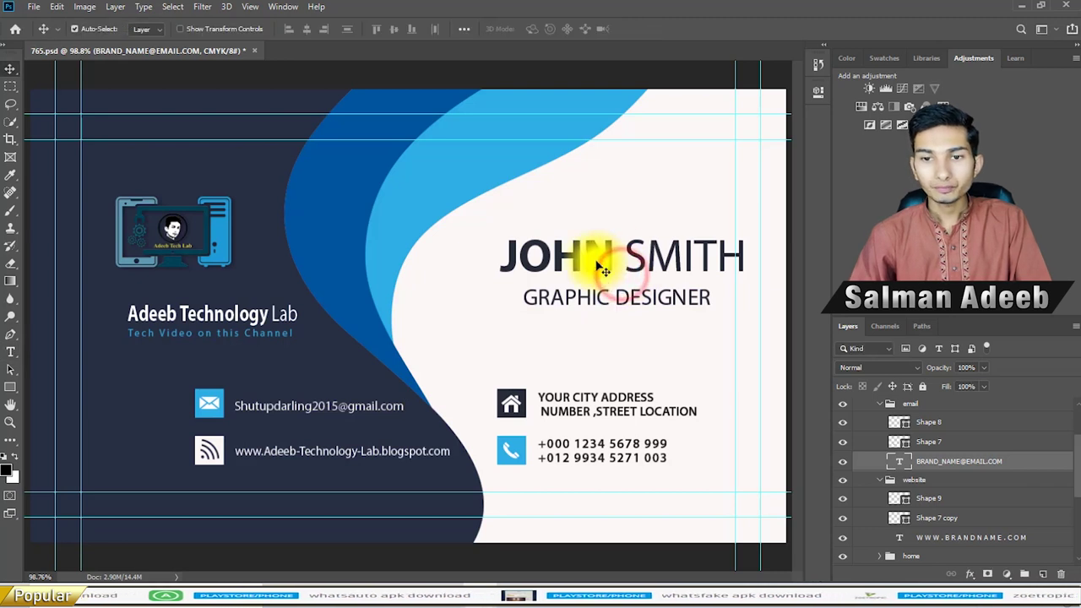
left_click(589, 258, "ctrl")
double_click(591, 262)
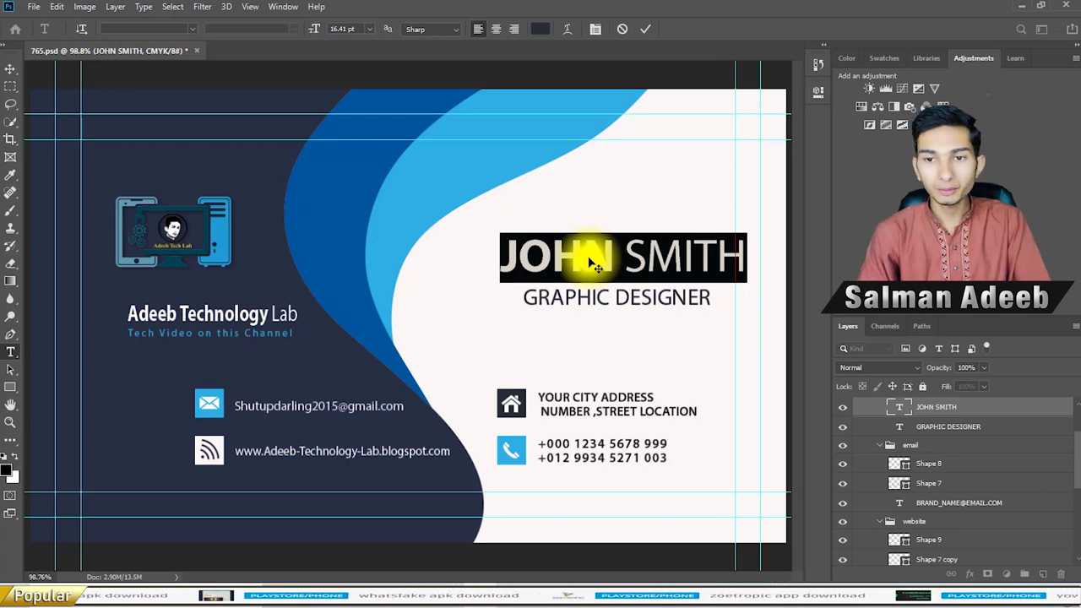
Step: Replace the first and last names of JOHN SMITH with the owner's name
double_click(526, 253)
type("Salman")
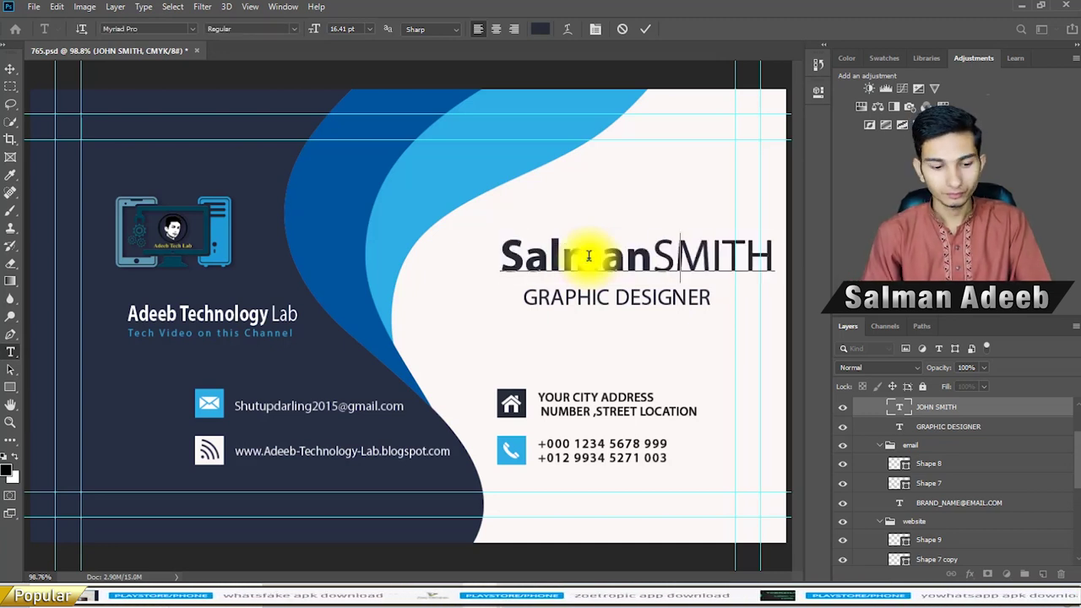
double_click(654, 262)
type("Adeeb")
left_click(653, 262)
key("ctrl+Return")
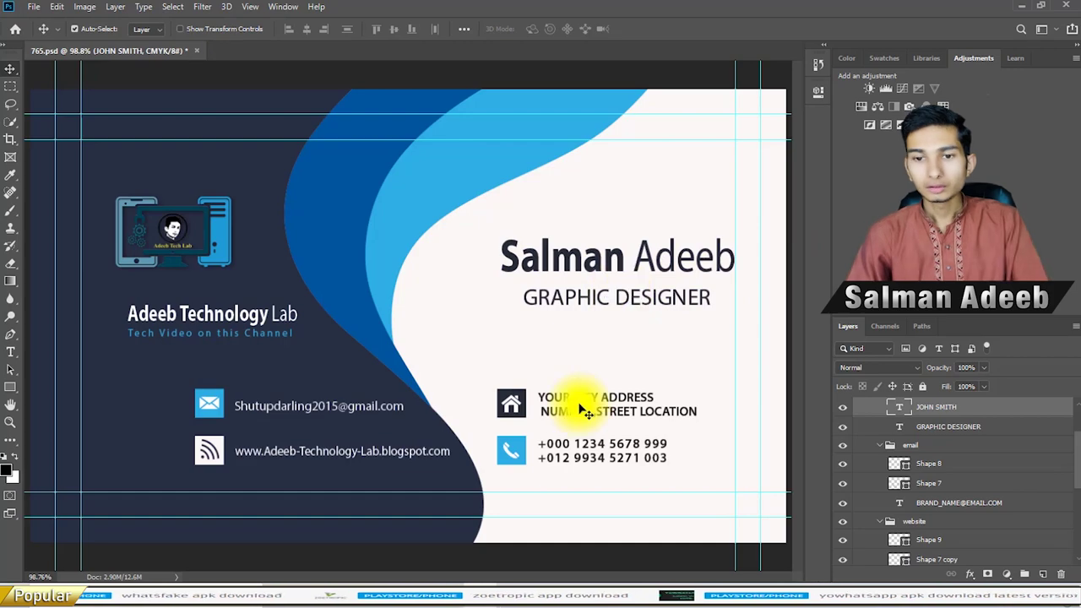
Step: Paste the owner's street address into the YOUR CITY ADDRESS text layer
key("alt+Tab")
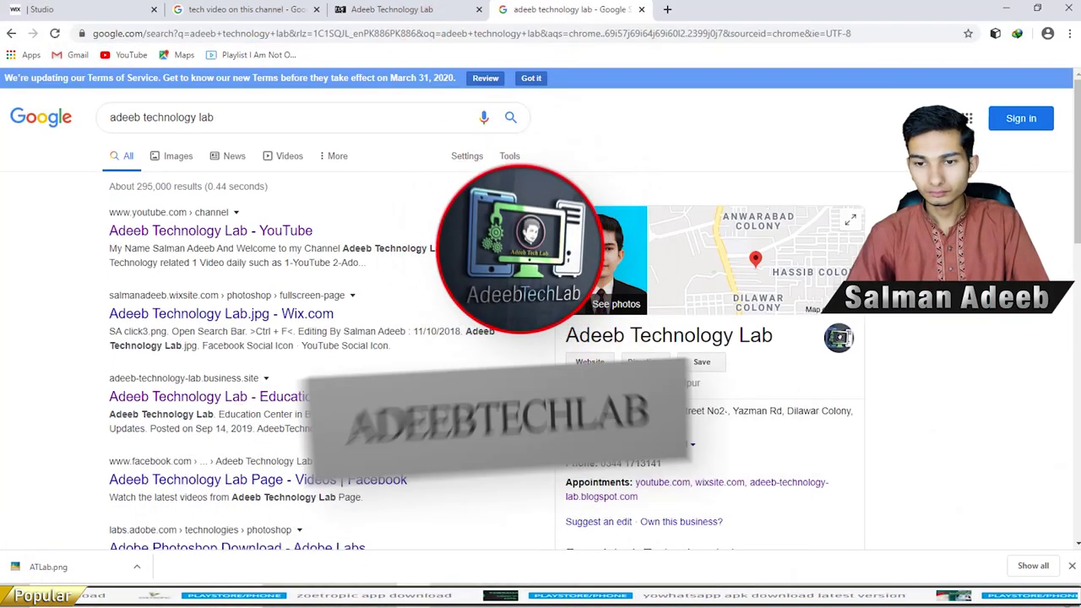
key("alt+Tab")
double_click(579, 405)
key("ctrl+a")
key("ctrl+v")
key("ctrl+Return")
double_click(568, 417)
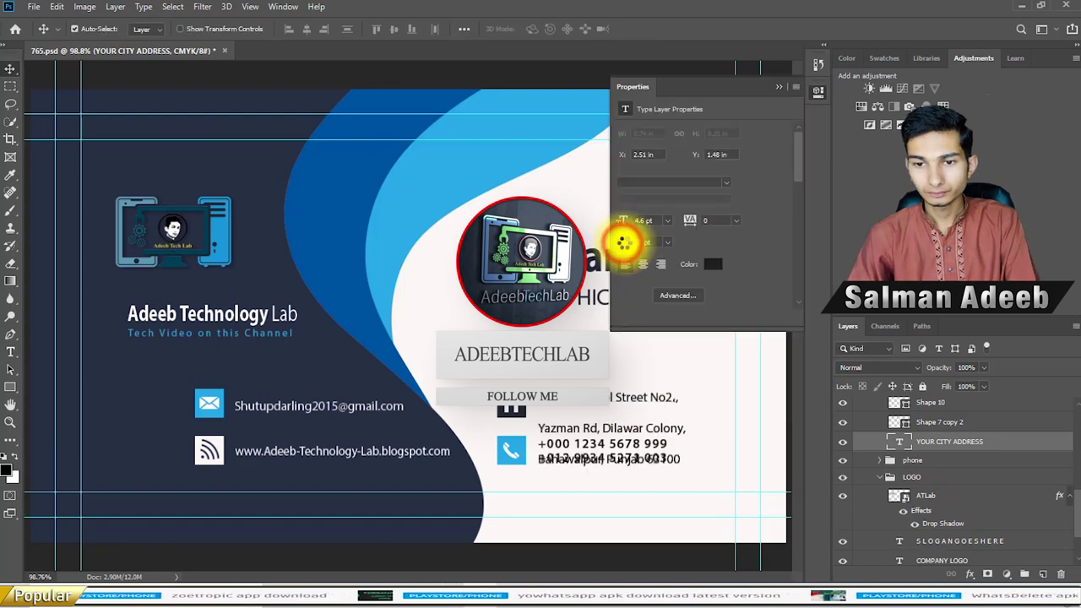
key("ctrl+Return")
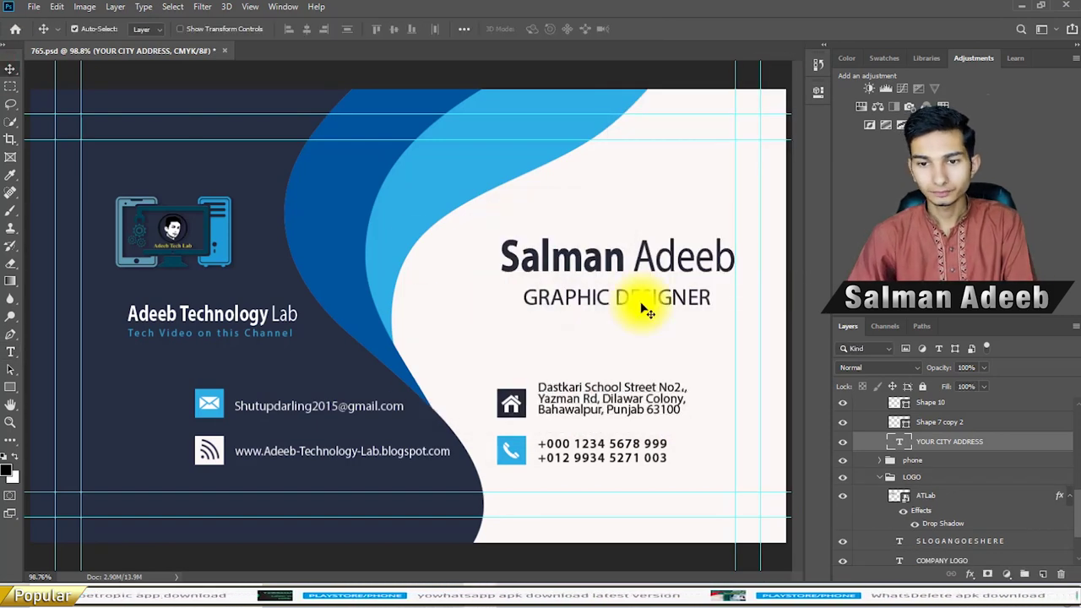
left_click(815, 90)
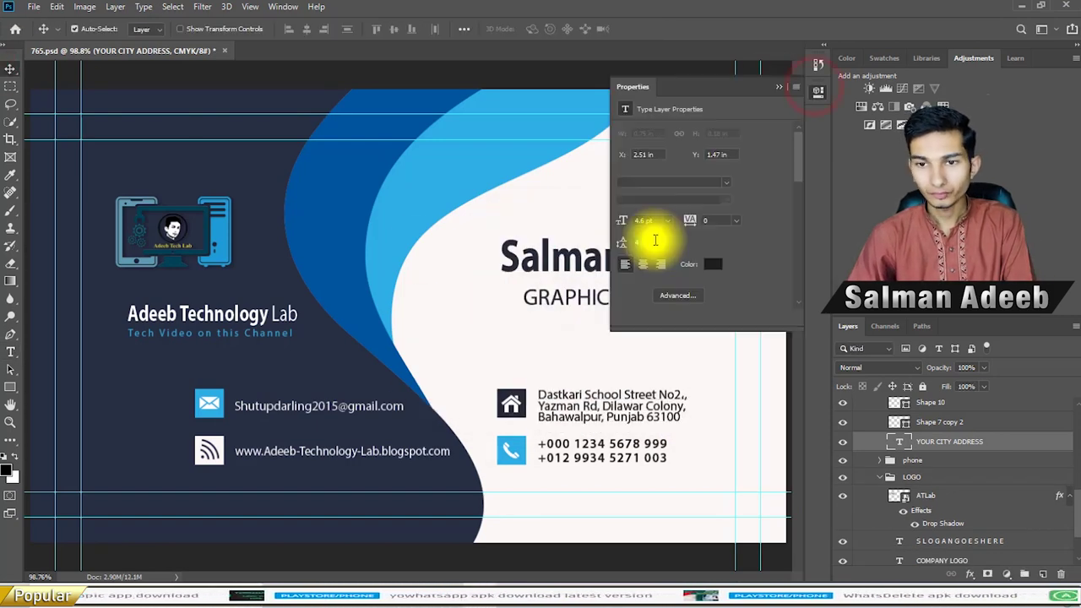
left_click(607, 455)
double_click(599, 444)
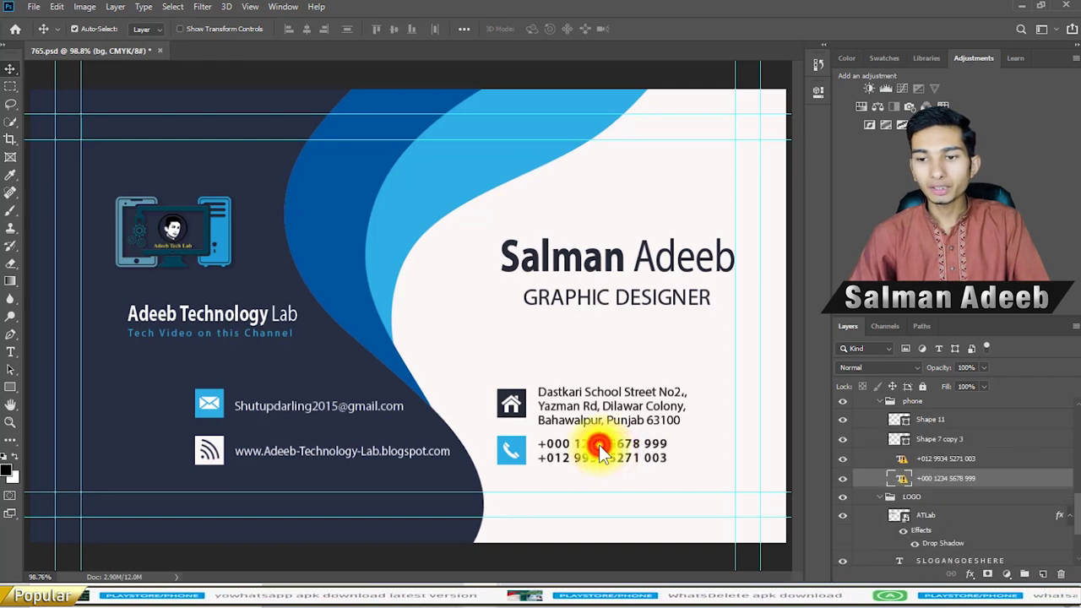
Step: Replace both placeholder phone numbers with the owner's phone number
left_click(519, 255)
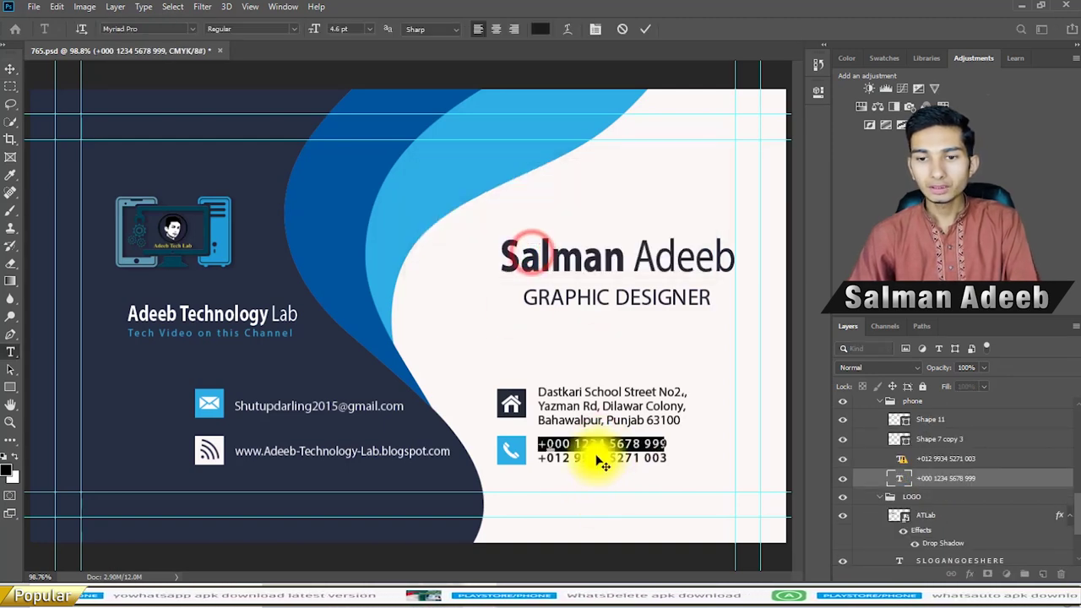
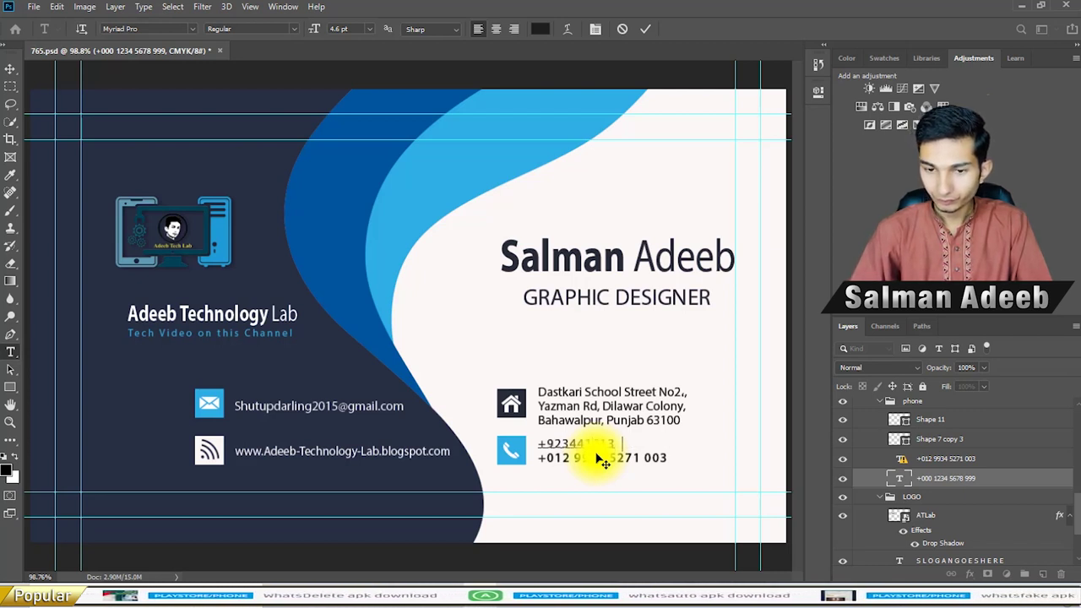
left_click(10, 69)
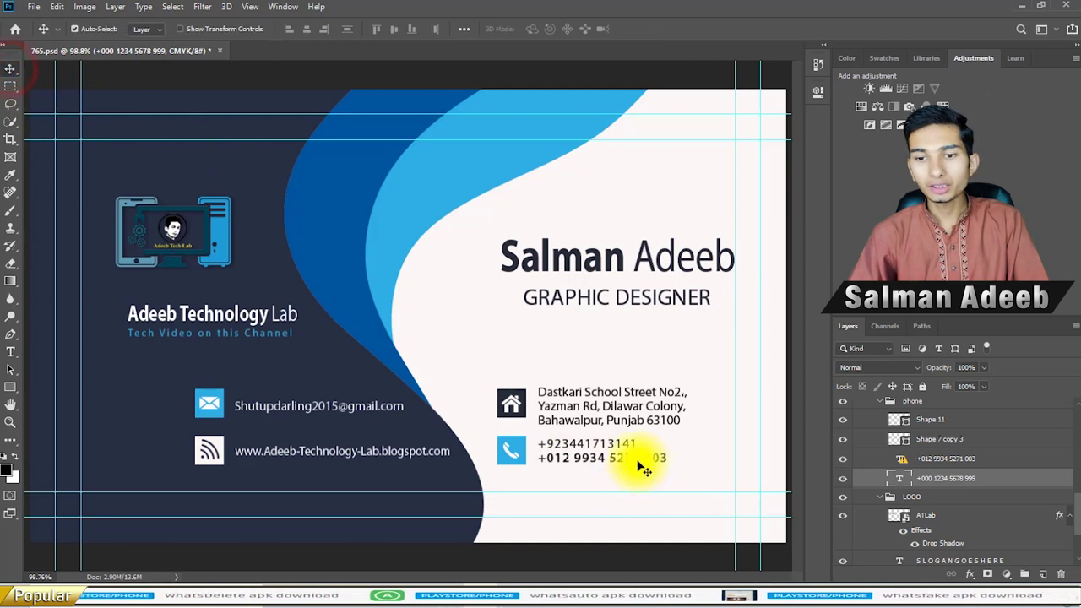
left_click(640, 464)
double_click(640, 464)
left_click(532, 254)
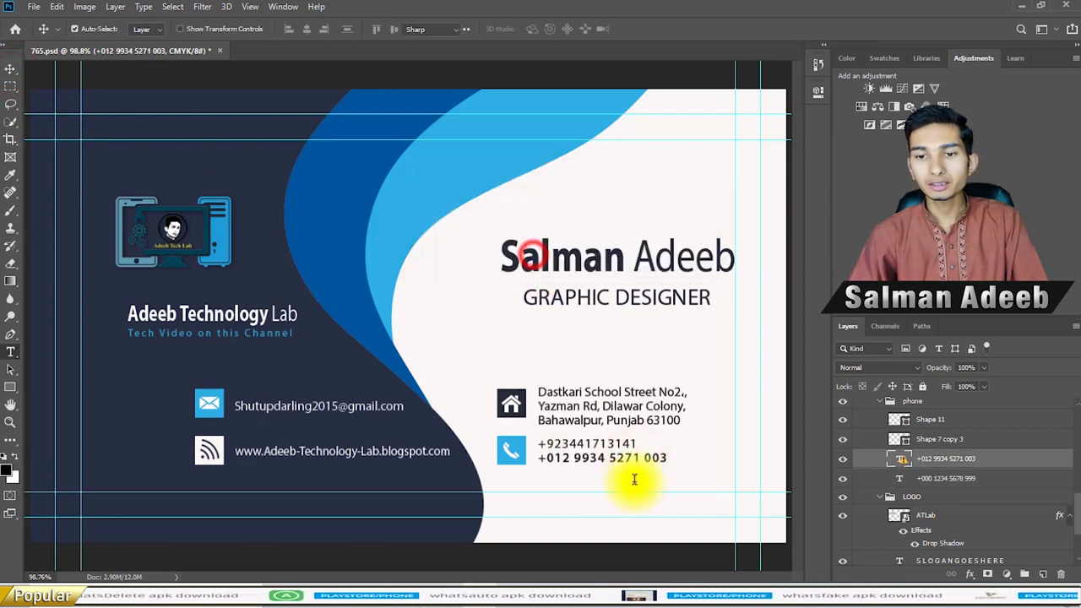
key("ctrl+v")
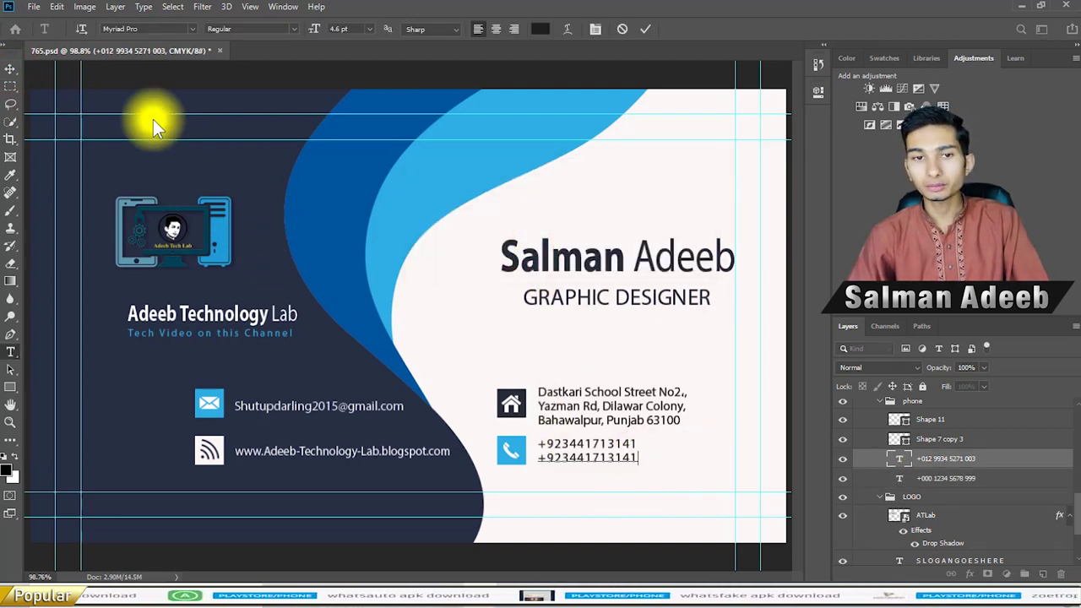
left_click(10, 69)
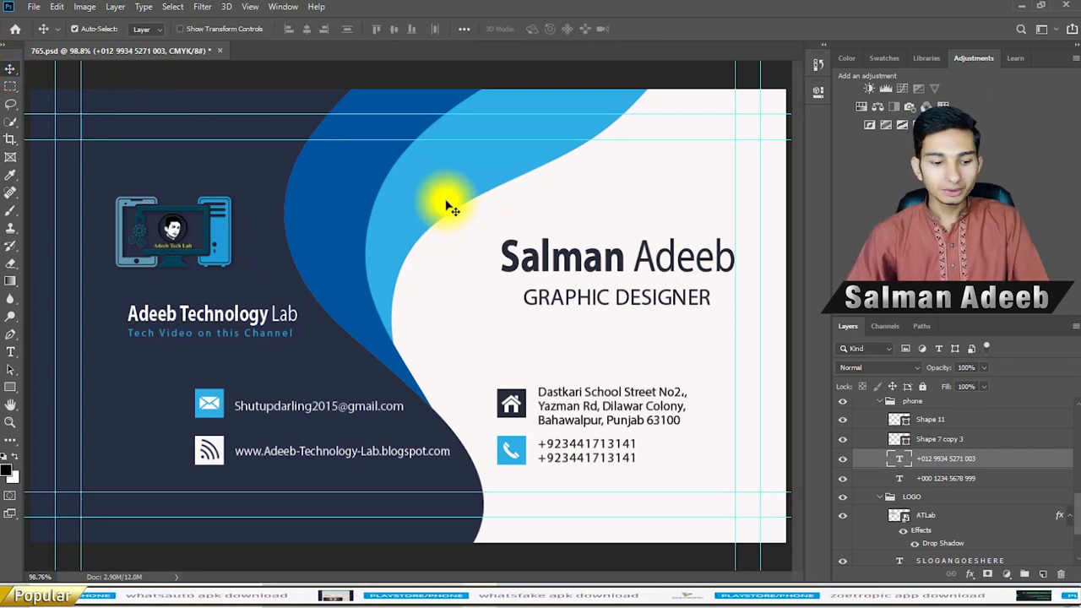
Step: Save the business card document with Ctrl+S
key("ctrl+s")
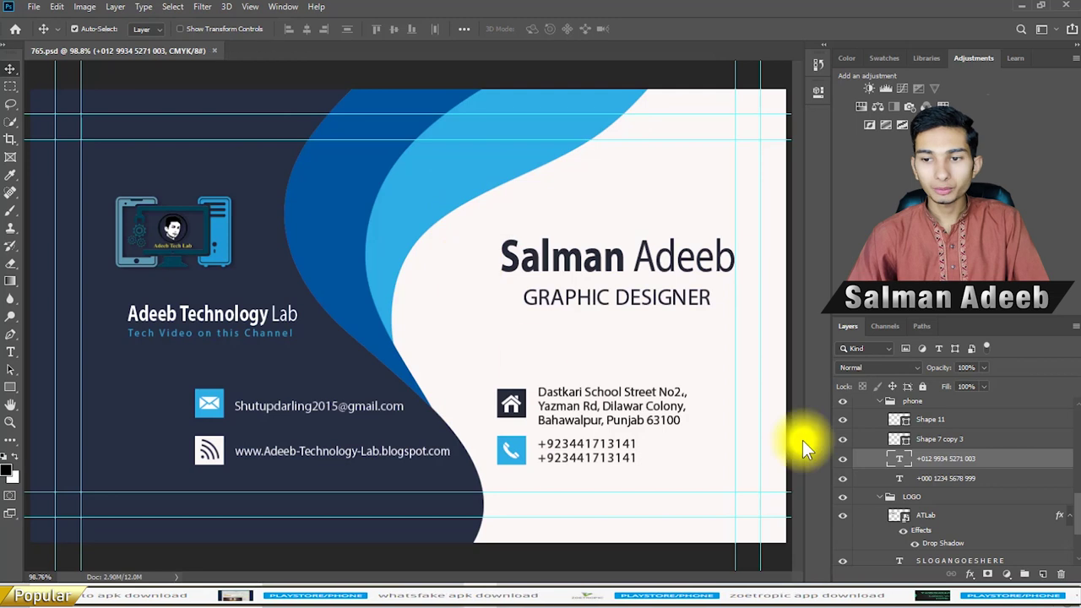
scroll(895, 486, "up", 5)
scroll(857, 468, "up", 5)
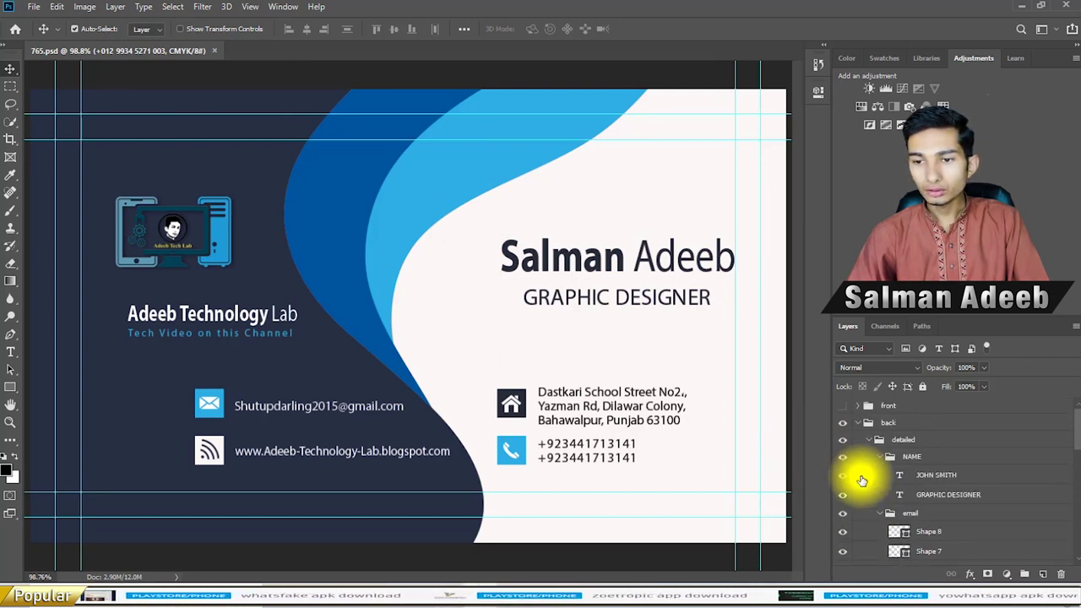
Step: Preview the card back by toggling the front group's visibility, then close 765.psd
left_click(857, 423)
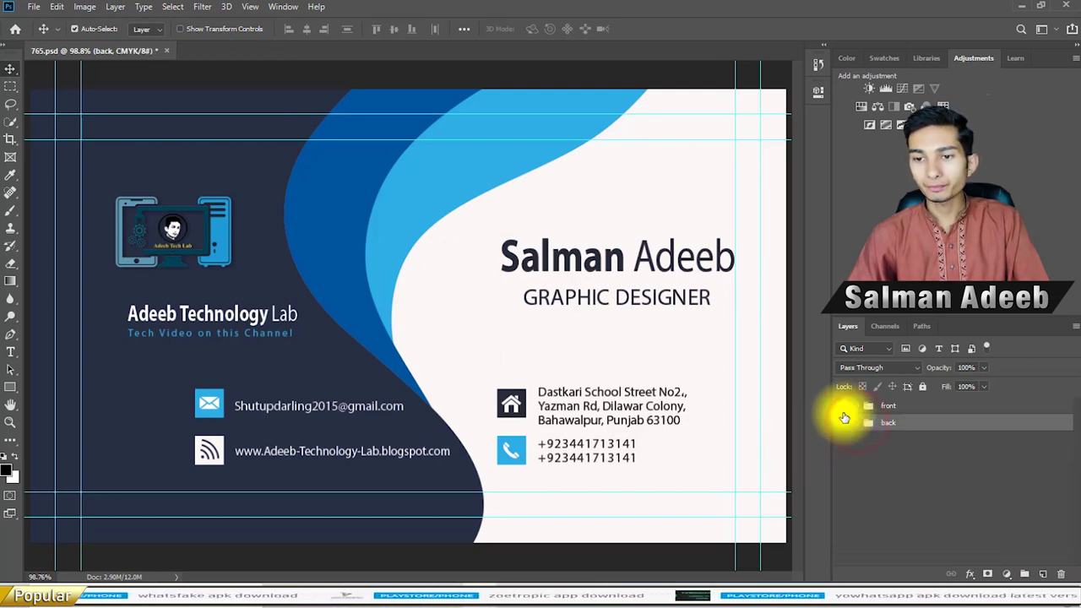
left_click(842, 406)
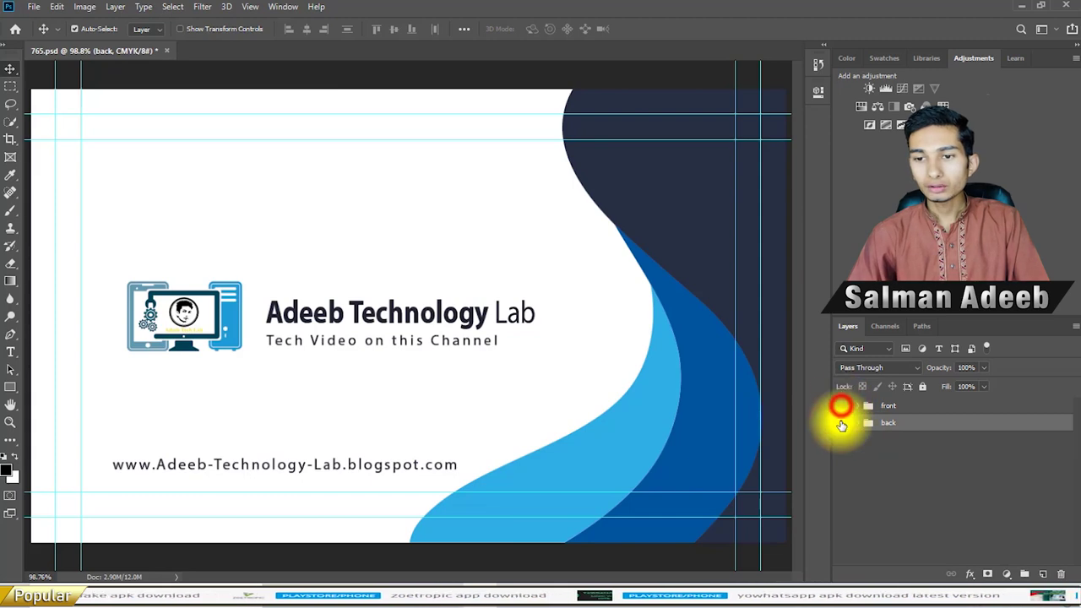
left_click(841, 406)
left_click(858, 482)
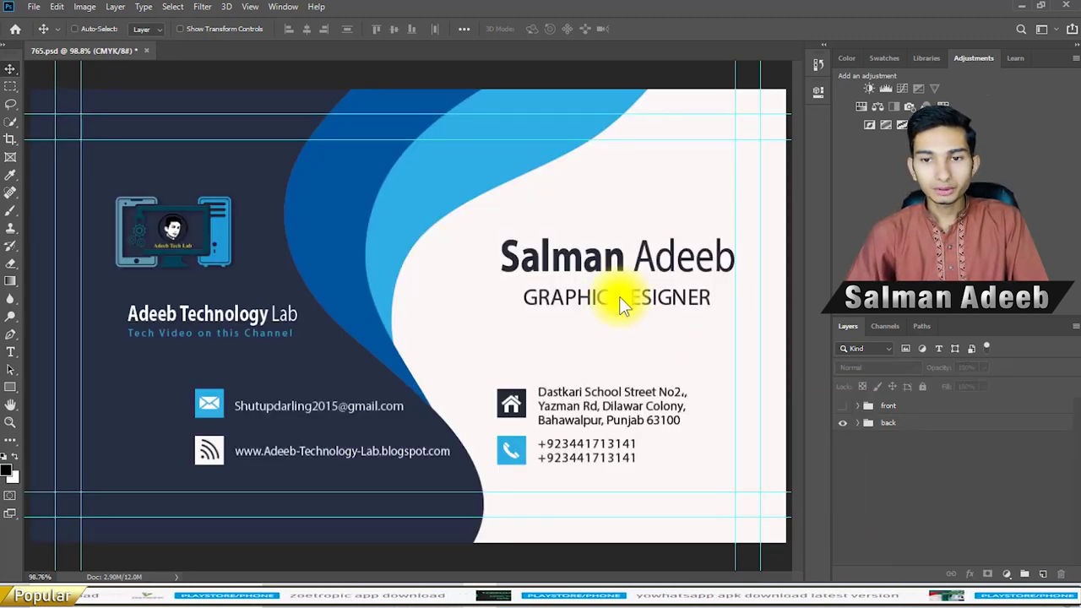
left_click(141, 51)
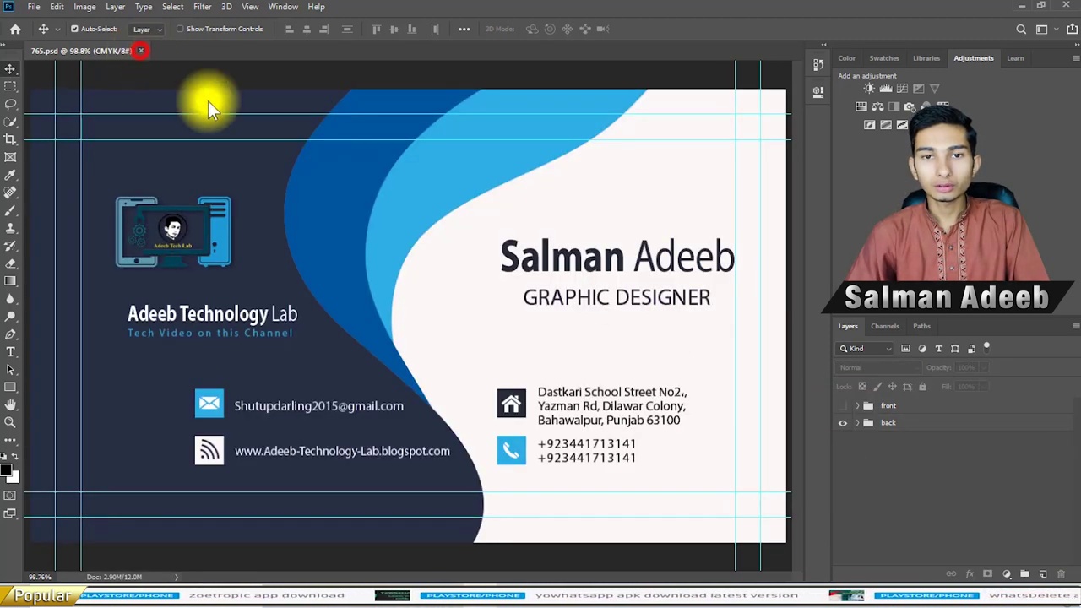
left_click(1015, 8)
Step: Open Password.txt from the Photoshop Website's Download page, then minimize Chrome and close the folder
left_click(1004, 10)
double_click(29, 381)
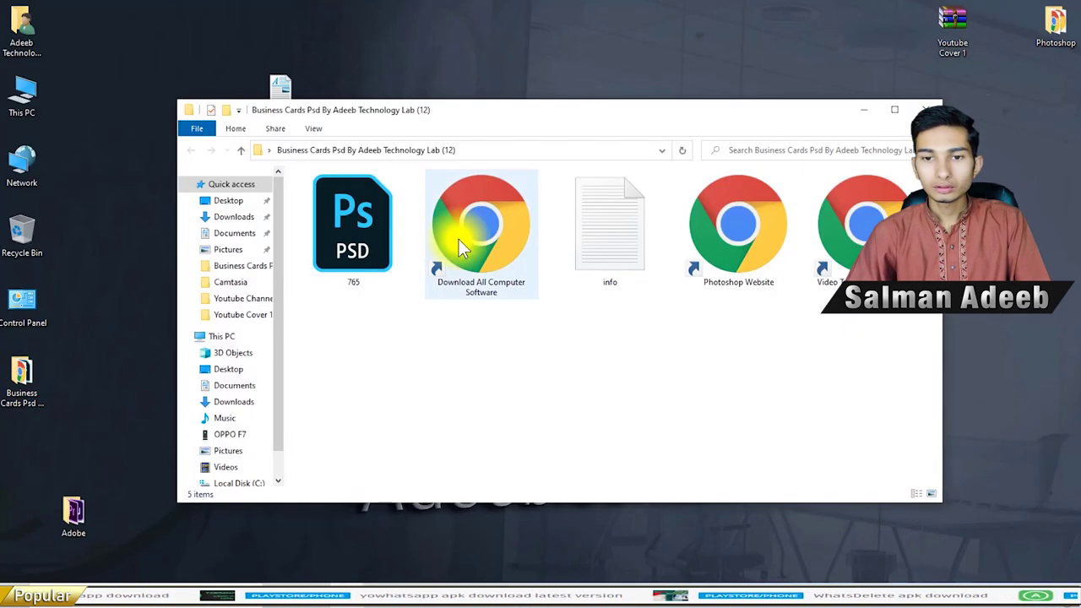
double_click(750, 224)
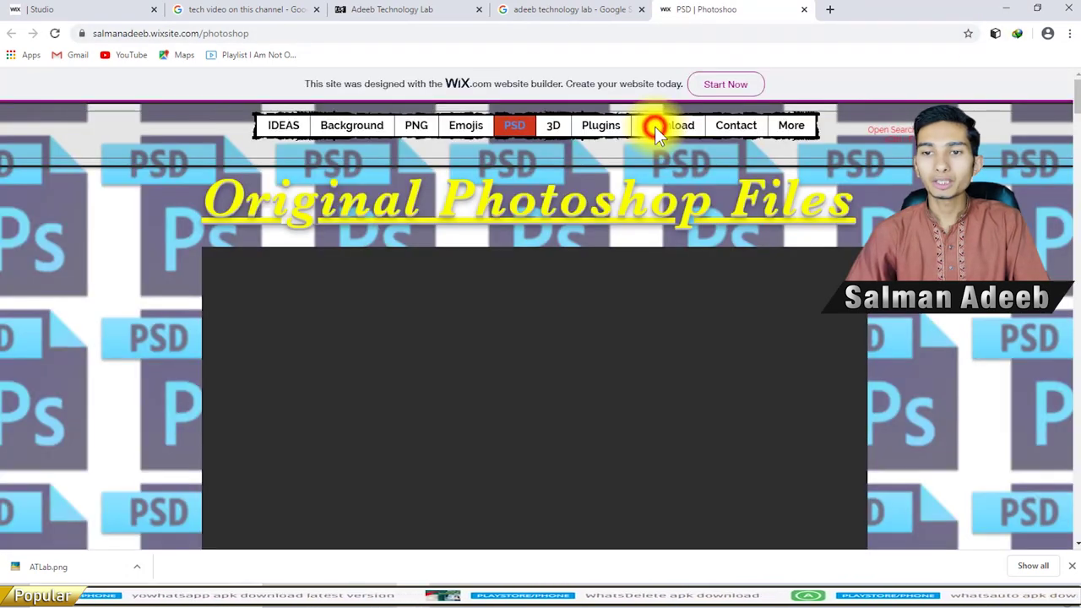
left_click(656, 131)
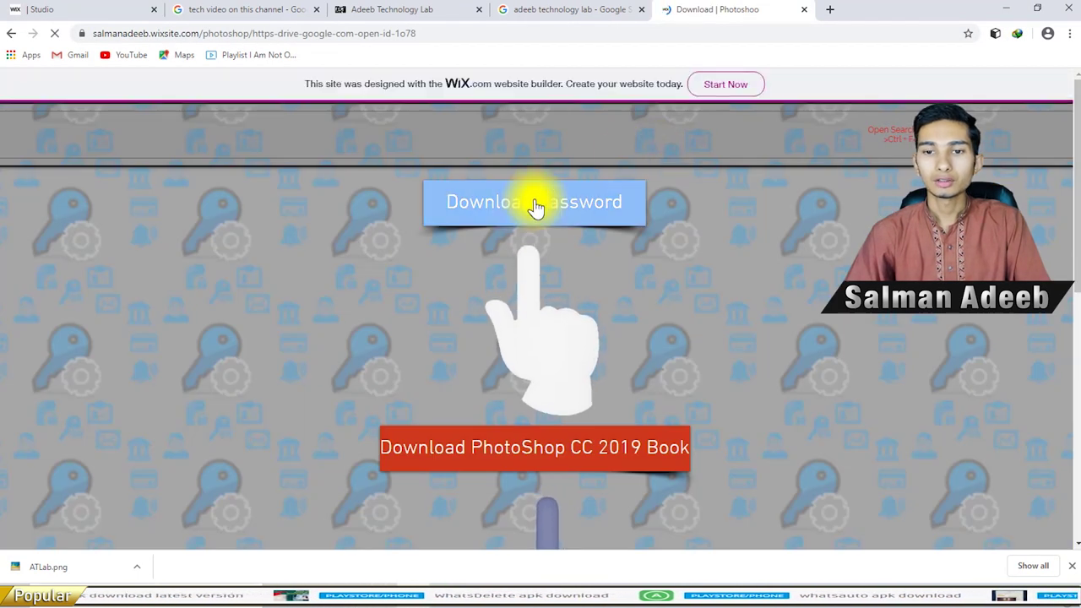
left_click(535, 203)
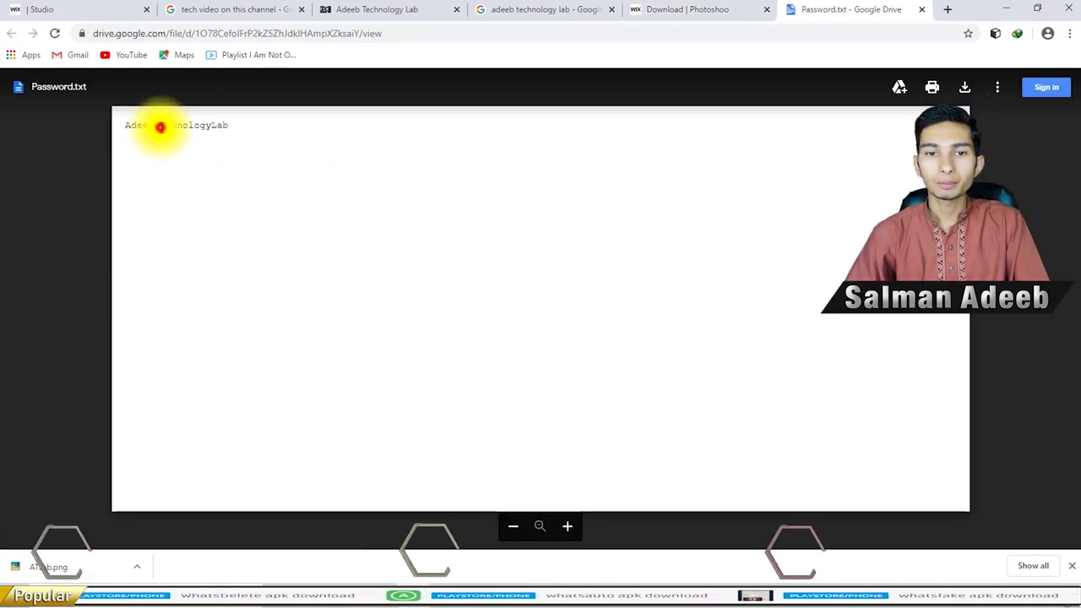
left_click(1006, 9)
left_click(912, 108)
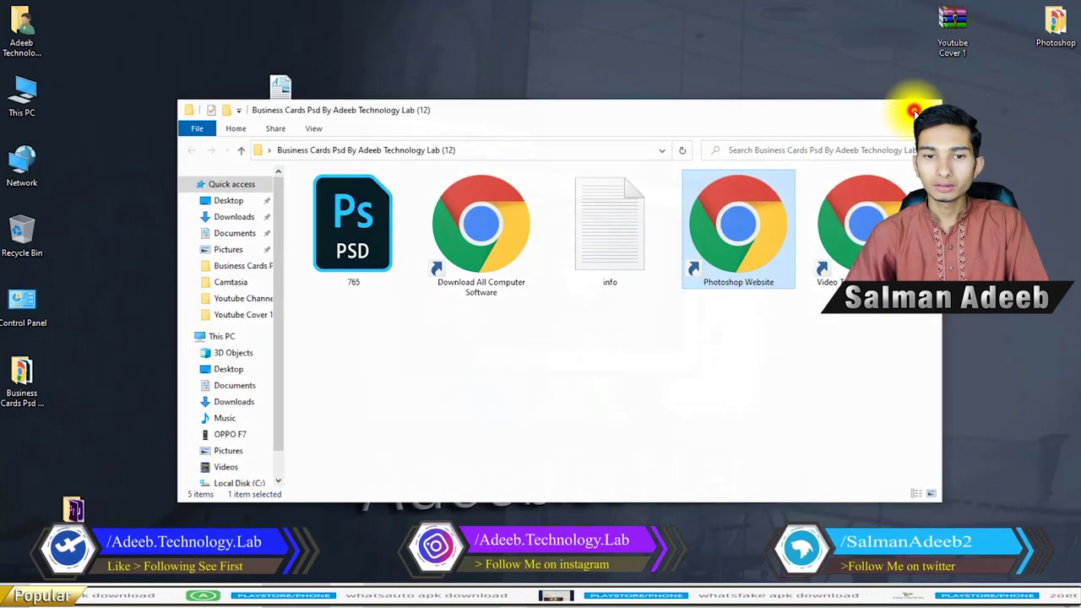
Step: Open WinRAR's Add to archive settings for Business Cards Psd and choose ZIP format
right_click(8, 389)
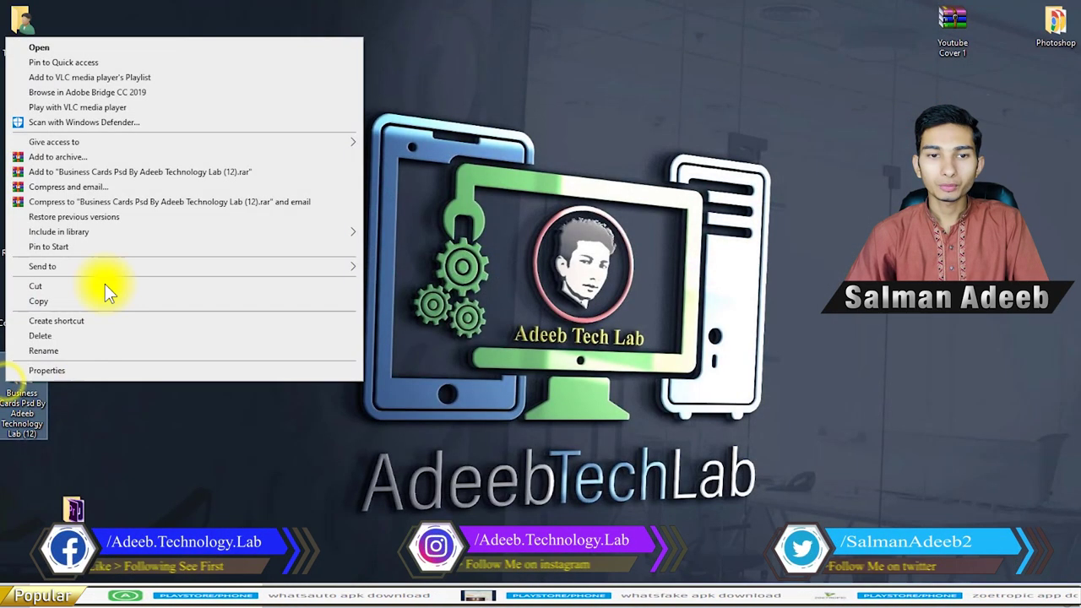
left_click(71, 170)
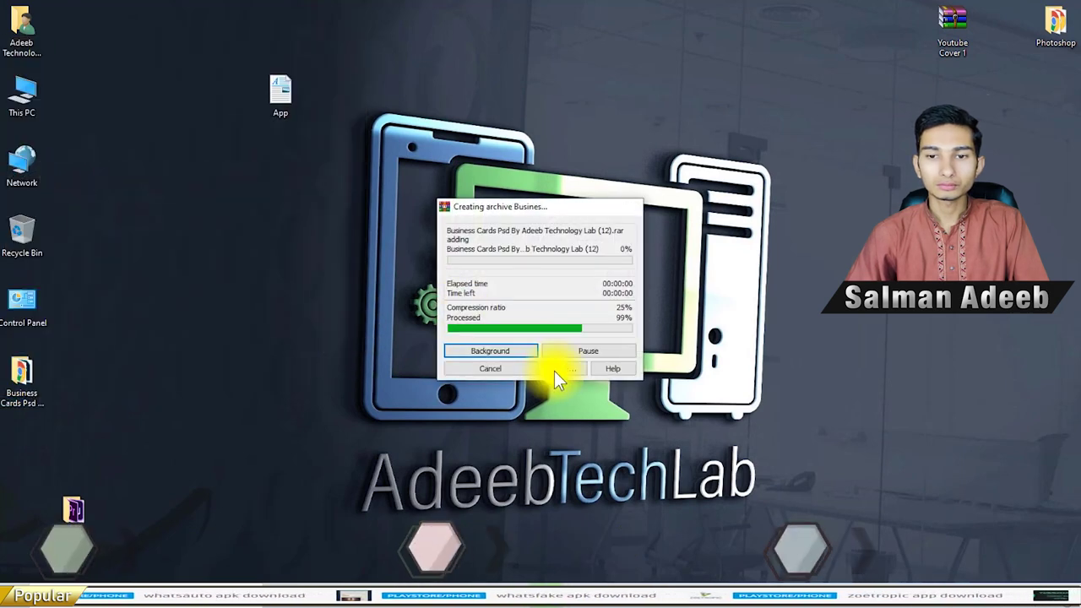
right_click(24, 380)
left_click(84, 156)
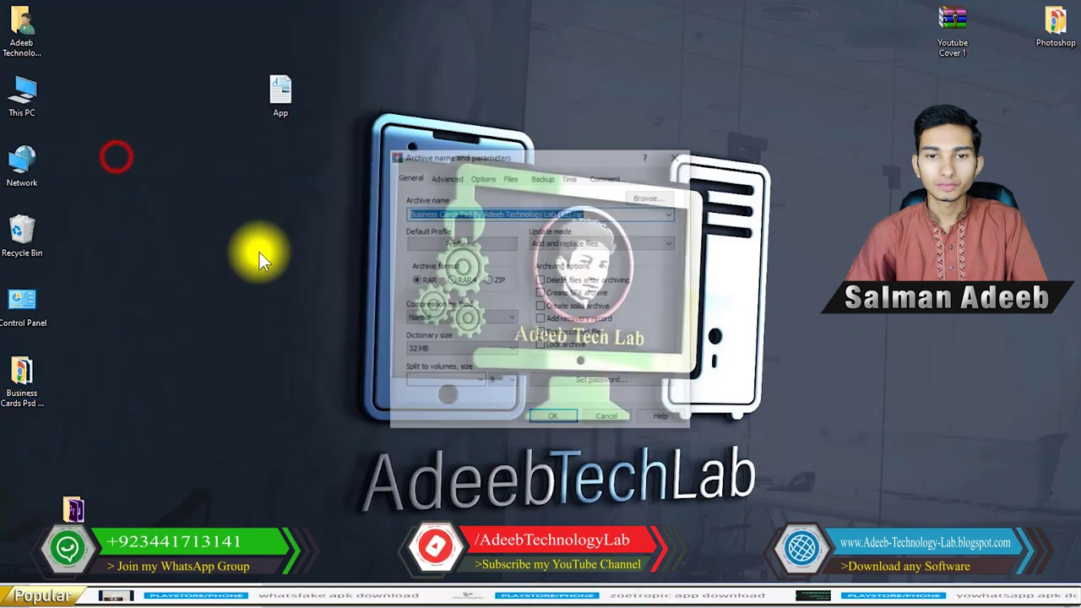
left_click(488, 279)
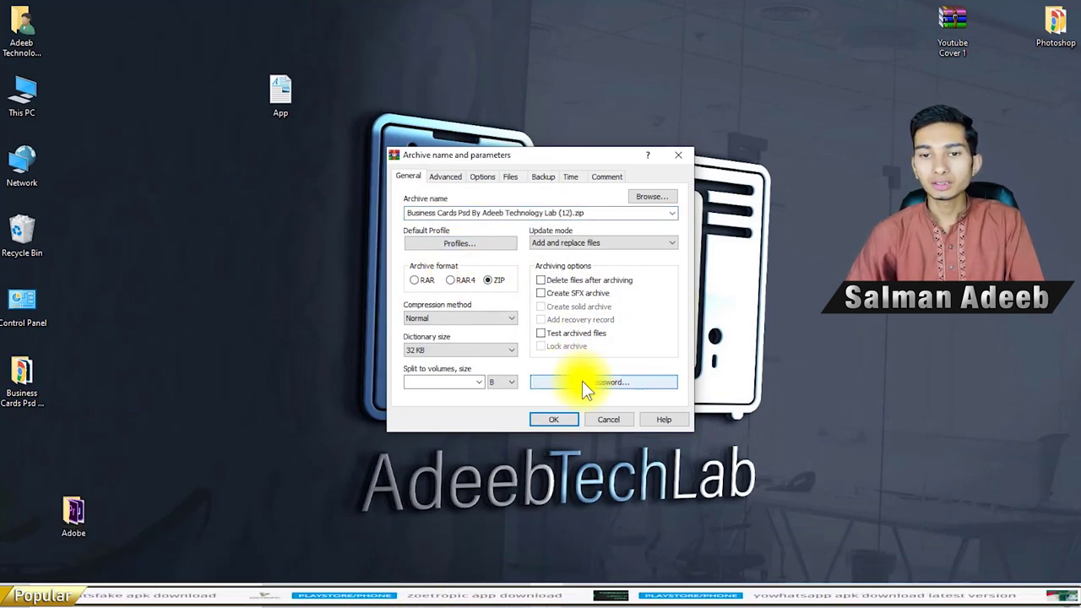
Step: Set the archive password and create the protected ZIP on the desktop
left_click(603, 382)
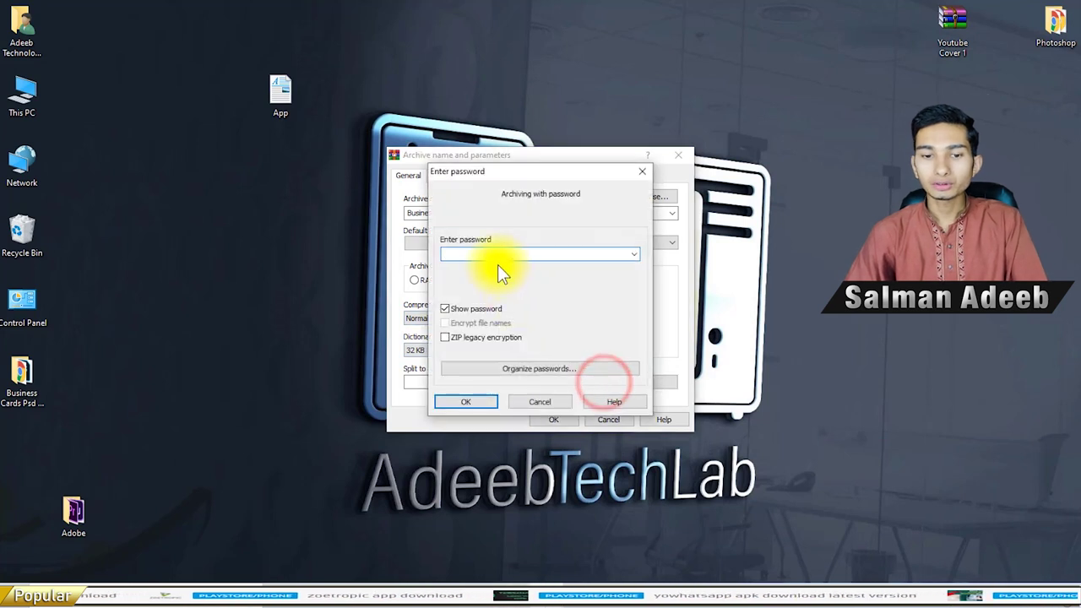
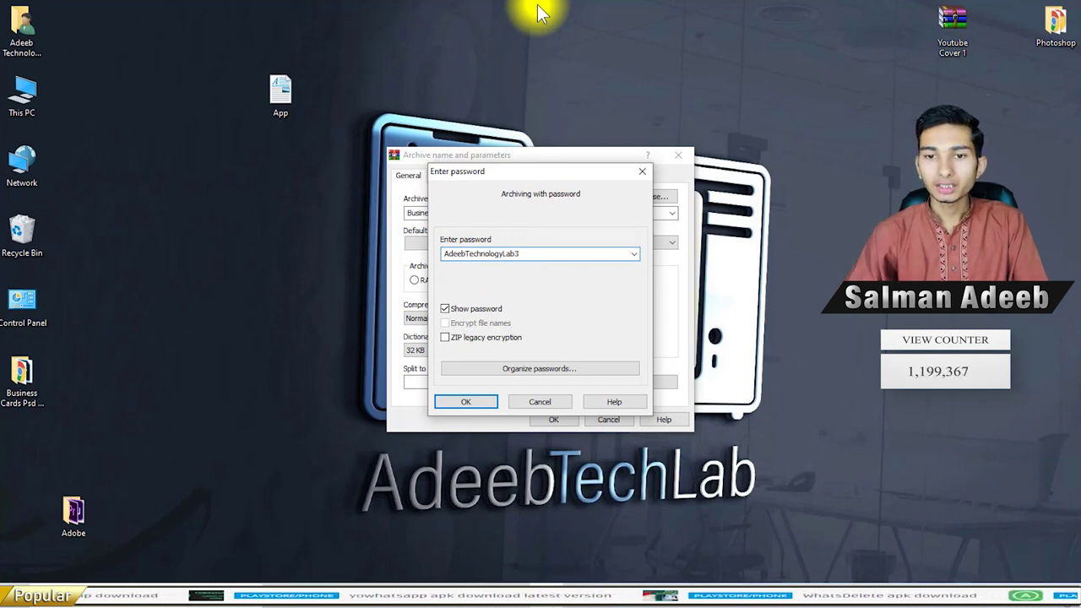
left_click(570, 34)
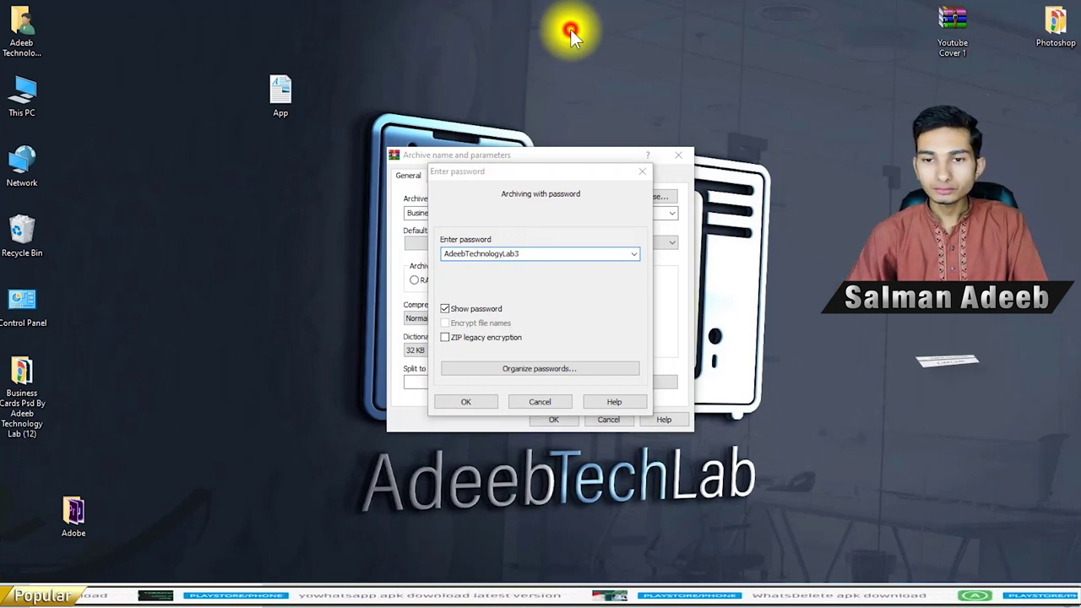
left_click(479, 402)
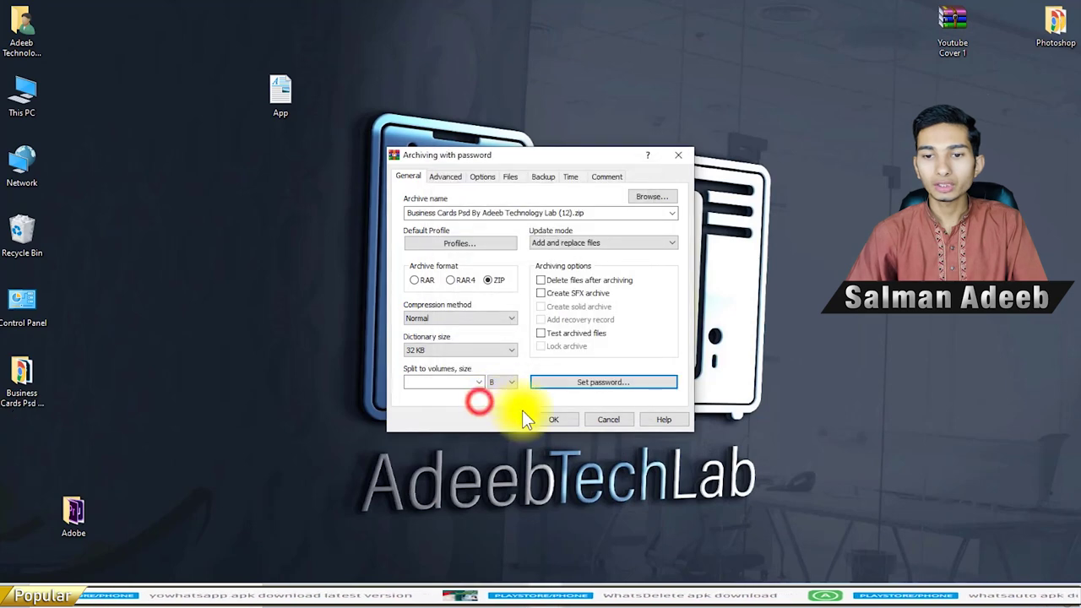
left_click(557, 419)
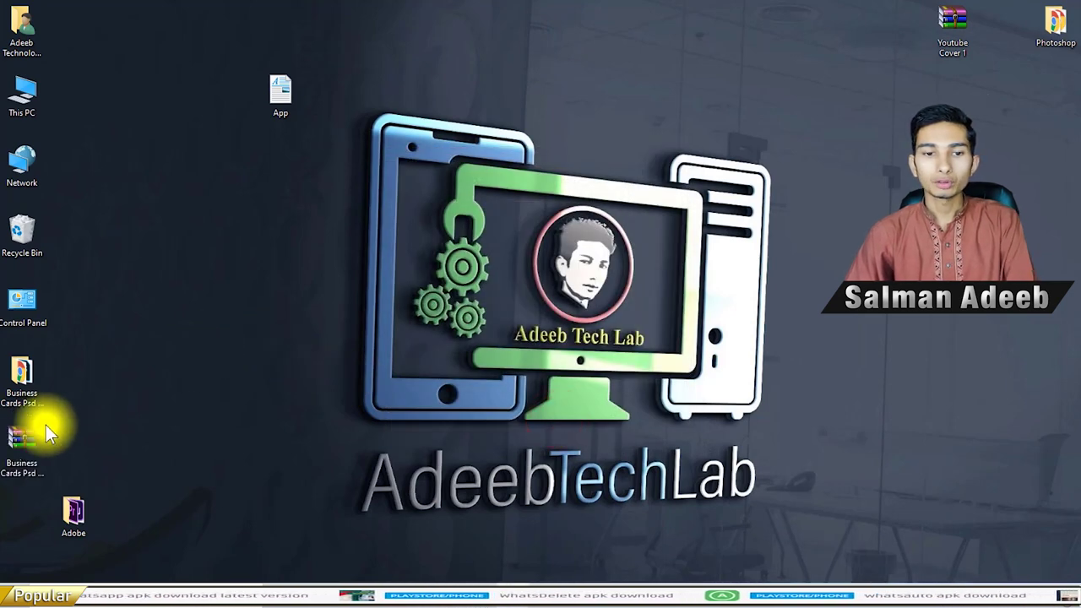